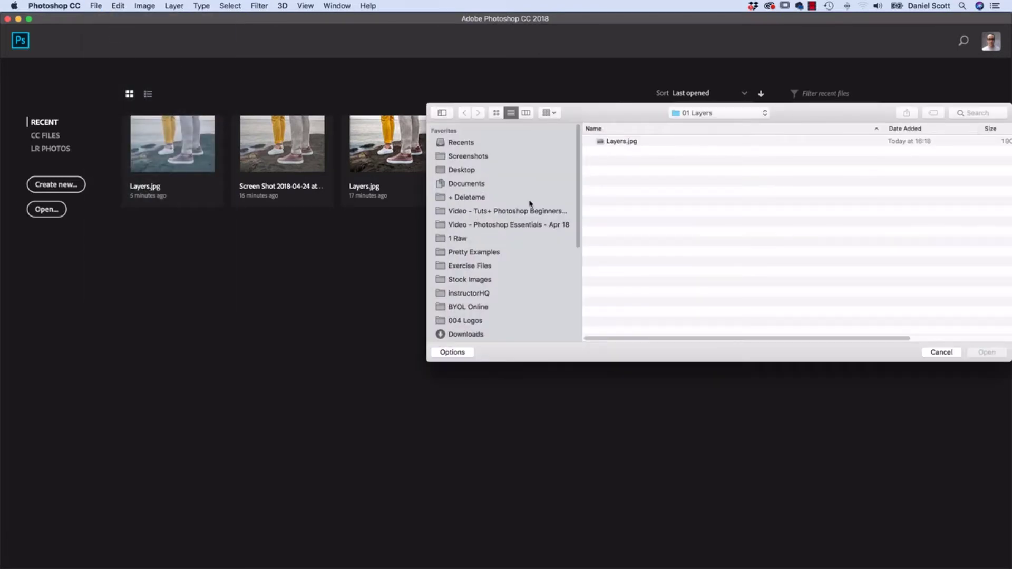
- Open the image Layers.jpg from the 01 Layers folder inside Exercise Files
{"action": "left_click", "coordinate": [476, 266]}
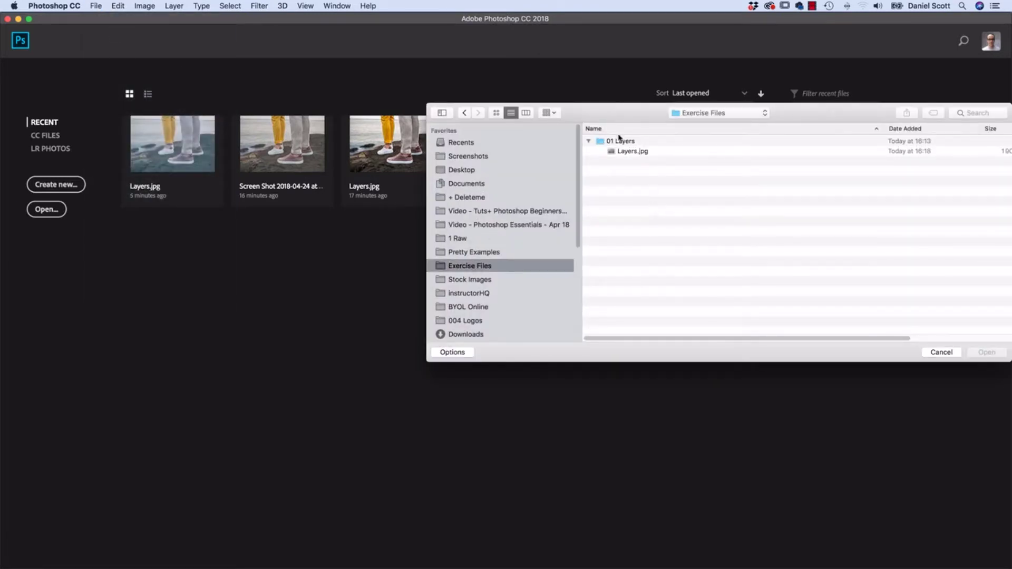
{"action": "left_click", "coordinate": [603, 143]}
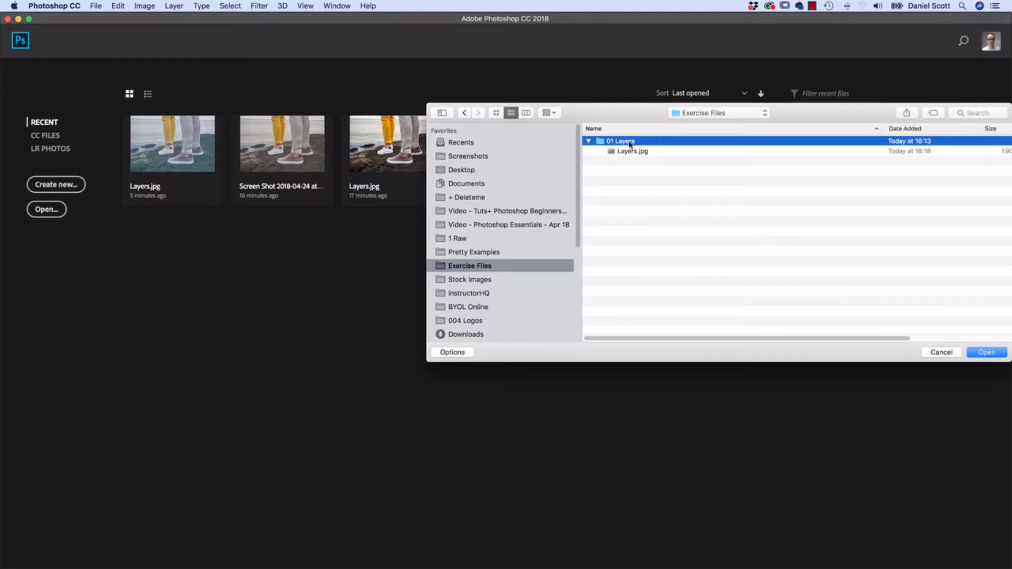
{"action": "double_click", "coordinate": [604, 141]}
{"action": "left_click", "coordinate": [614, 144]}
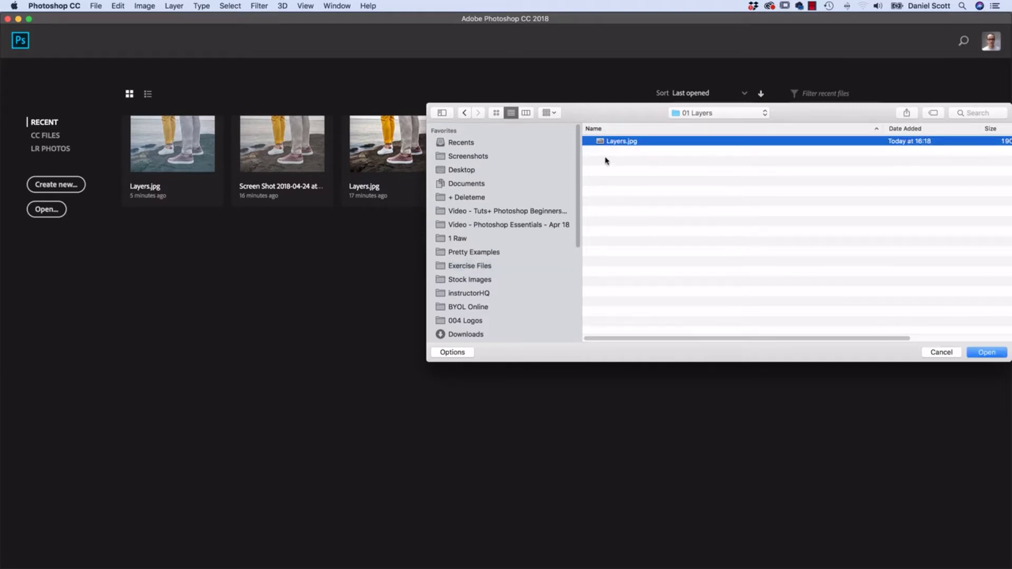
{"action": "left_click", "coordinate": [987, 353]}
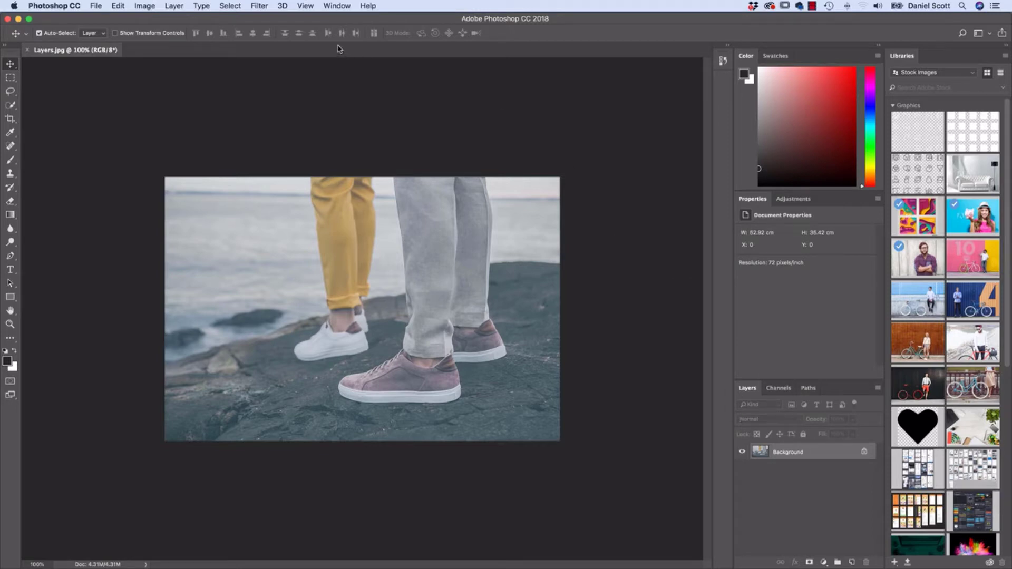
{"action": "left_click", "coordinate": [338, 7]}
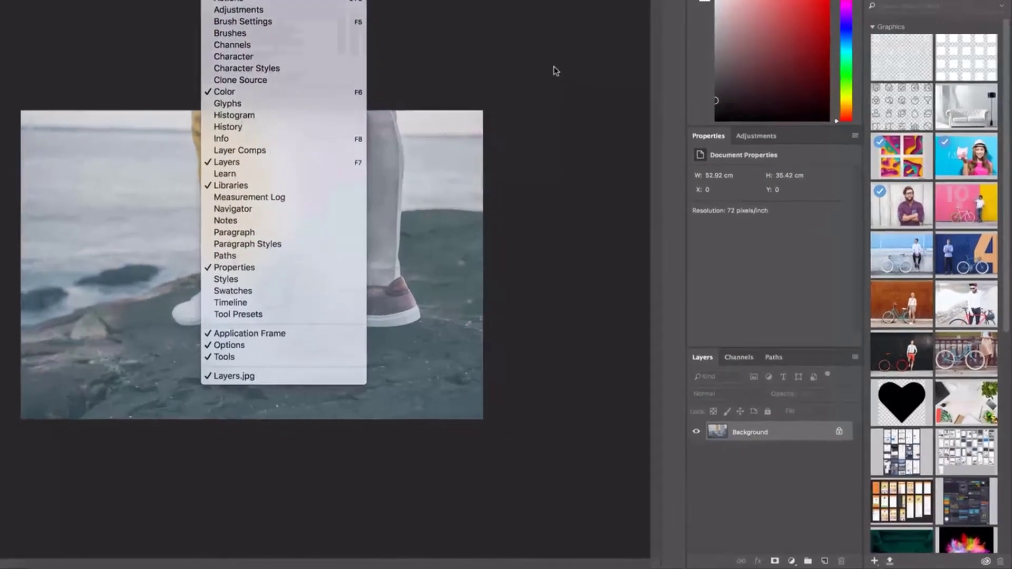
{"action": "left_click", "coordinate": [619, 143]}
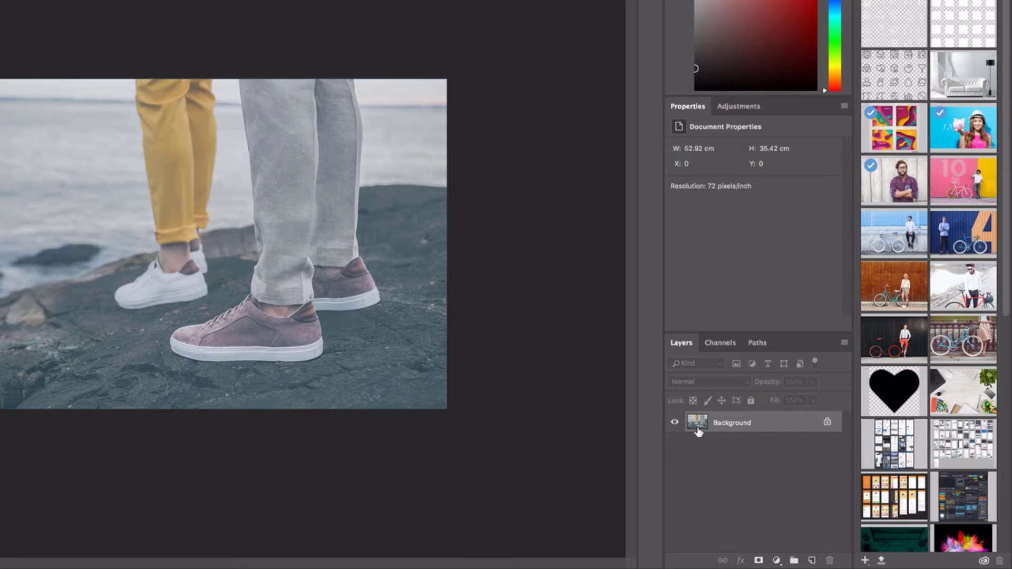
- Duplicate the Background layer within Layers.jpg and name the copy "Auto Tone"
{"action": "right_click", "coordinate": [738, 426]}
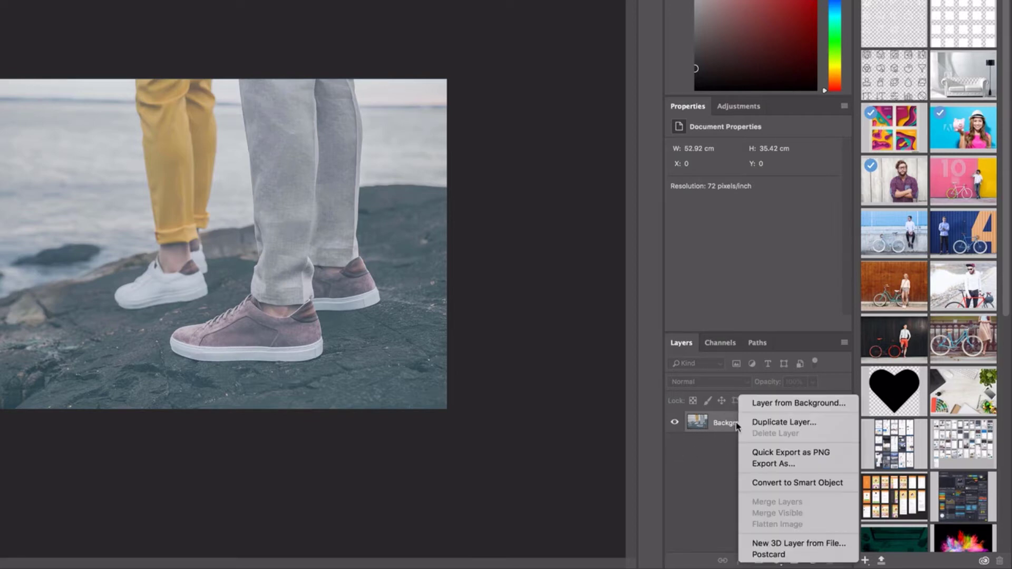
{"action": "left_click", "coordinate": [767, 422]}
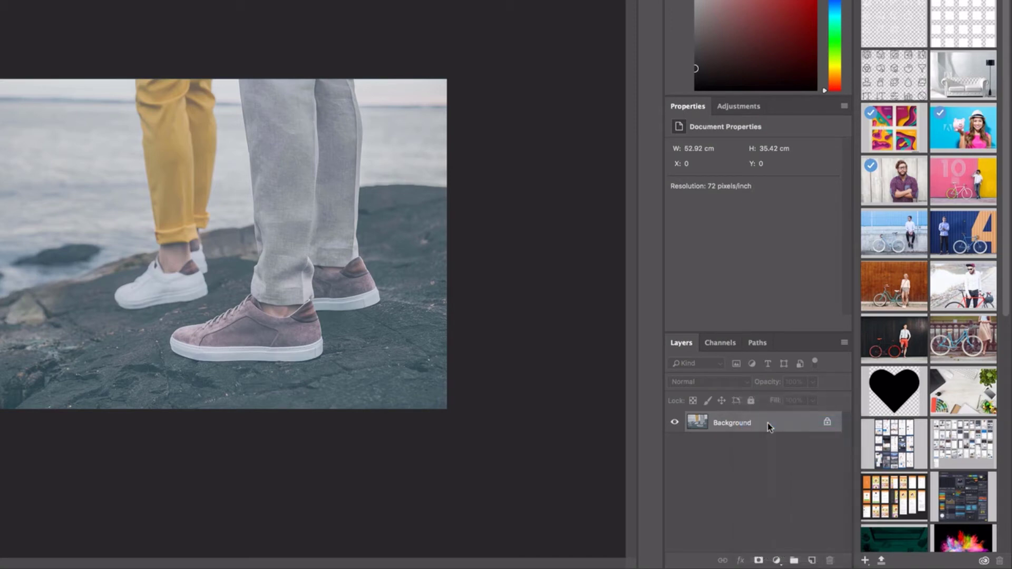
{"action": "left_click_drag", "start_coordinate": [868, 132], "coordinate": [343, 181]}
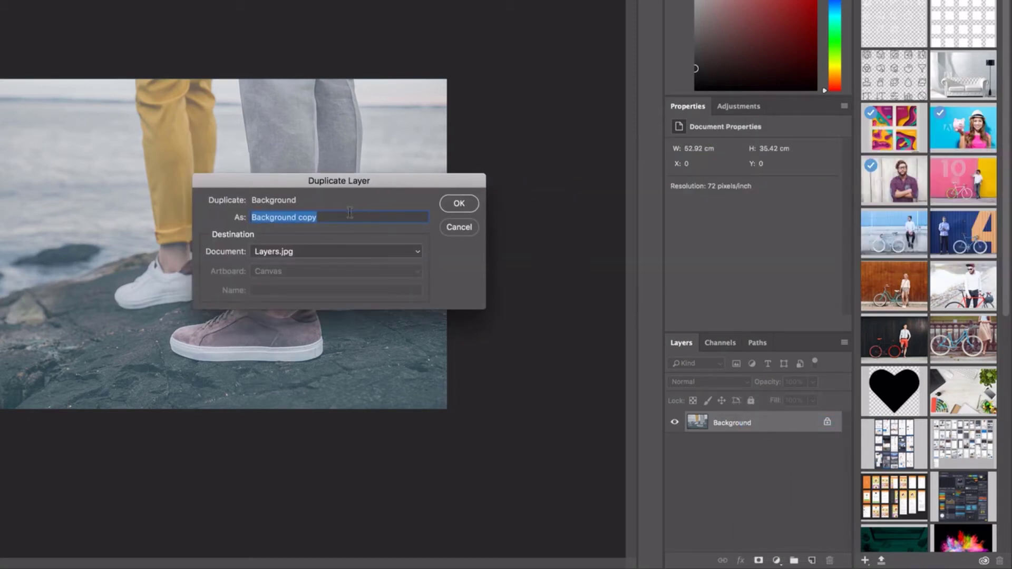
{"action": "type", "text": "Auto "}
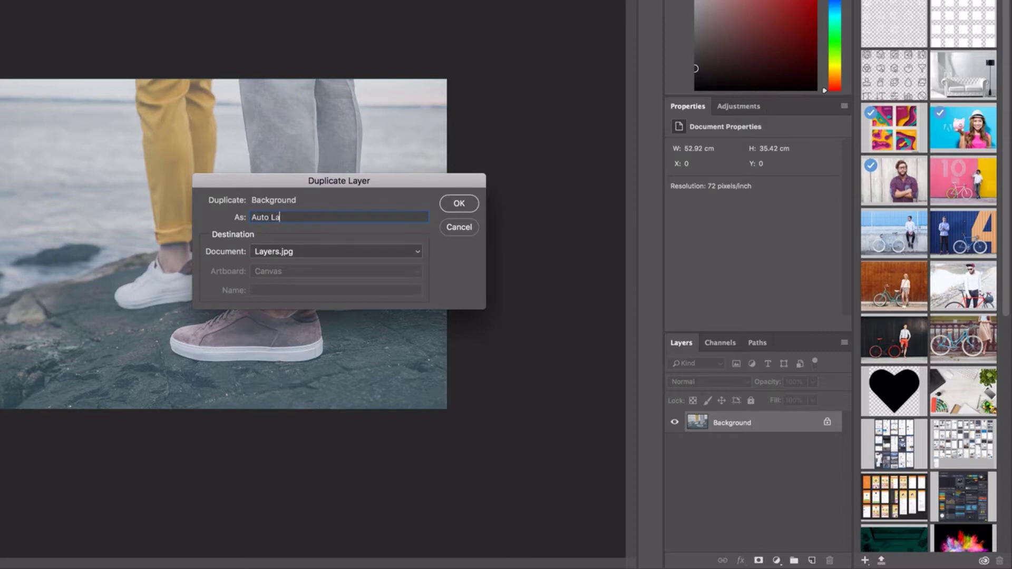
{"action": "type", "text": "Tone"}
{"action": "left_click", "coordinate": [458, 204]}
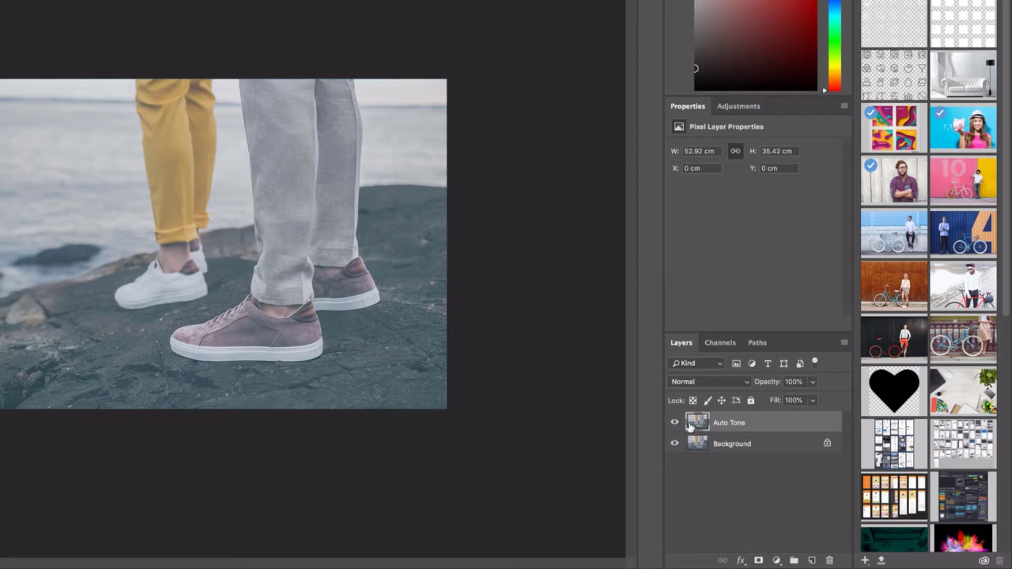
- Apply the Auto Tone correction to the Auto Tone layer
{"action": "left_click", "coordinate": [769, 447]}
{"action": "left_click", "coordinate": [760, 430]}
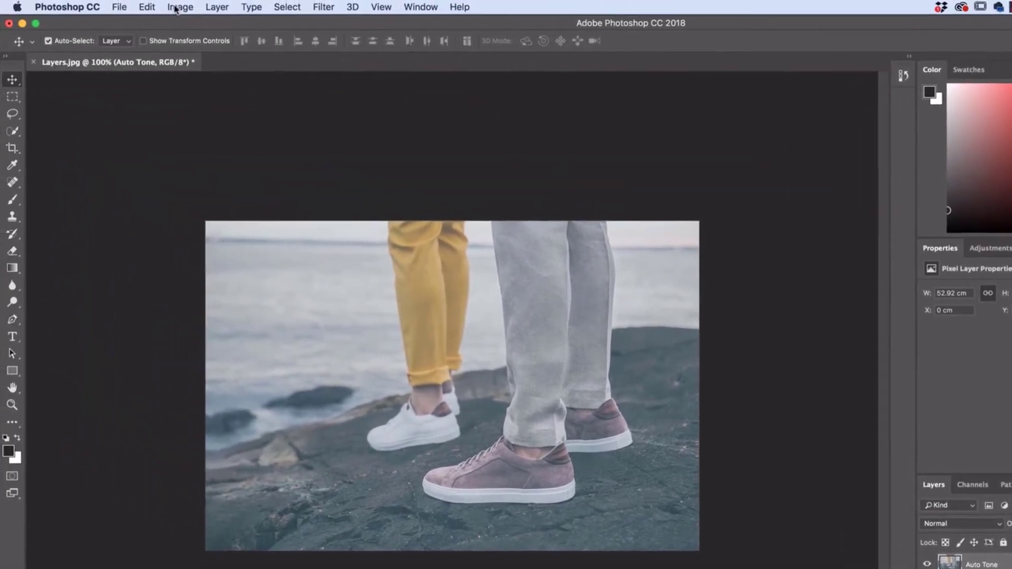
{"action": "left_click", "coordinate": [181, 7]}
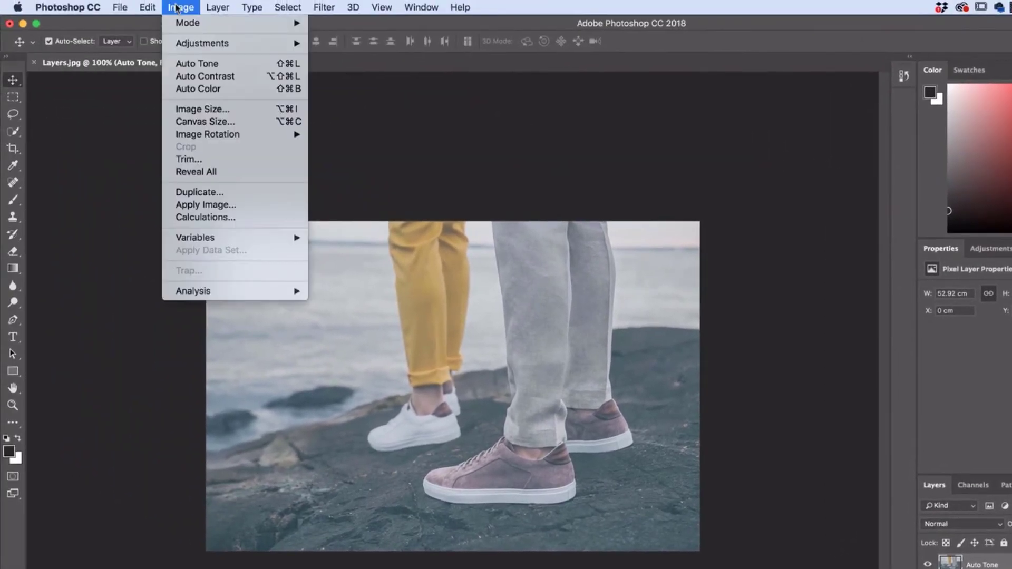
{"action": "left_click", "coordinate": [212, 64]}
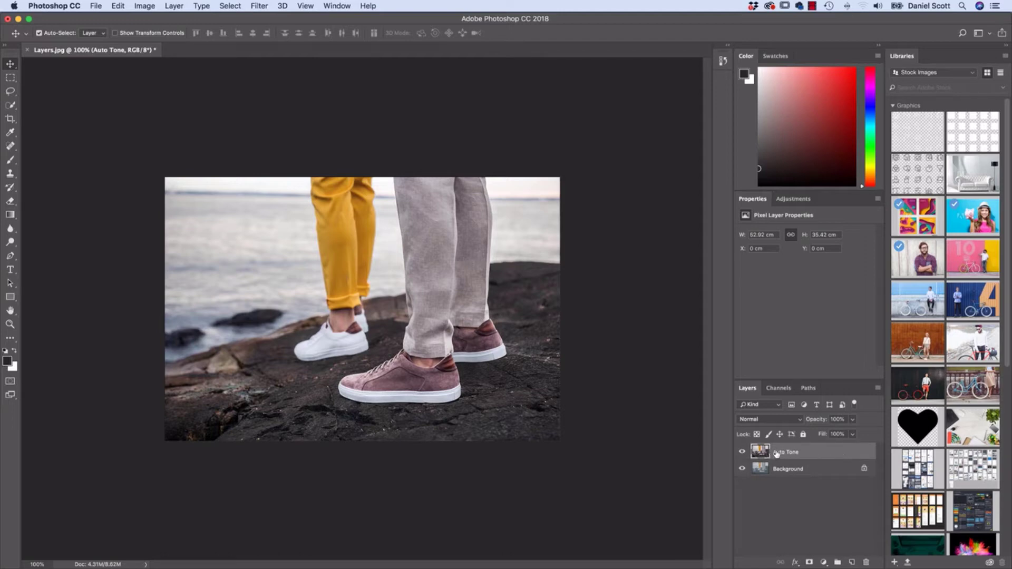
- Compare the Auto Tone correction with the original image by switching the Auto Tone layer's visibility off and on
{"action": "left_click", "coordinate": [742, 452]}
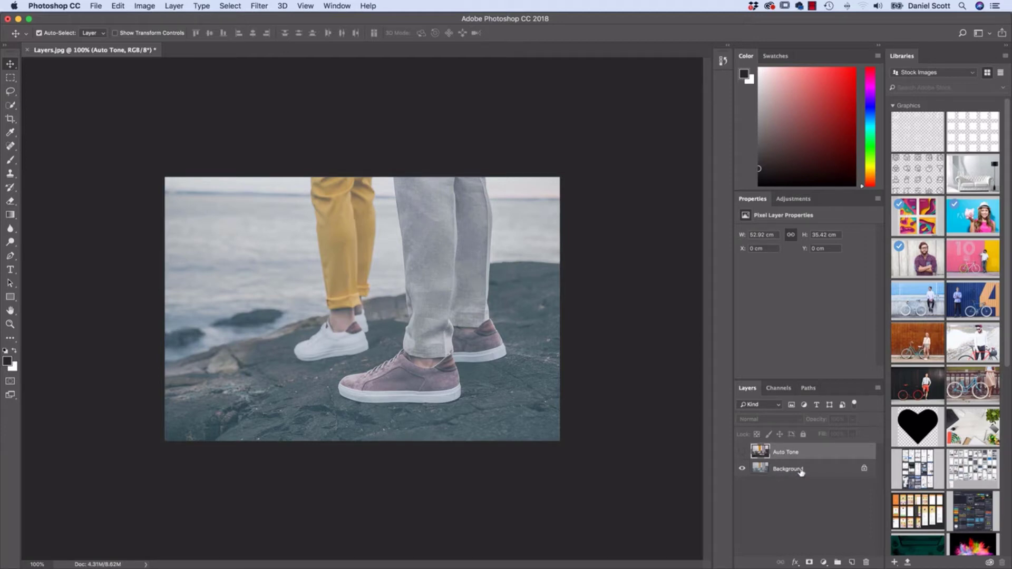
{"action": "left_click", "coordinate": [742, 452]}
{"action": "left_click", "coordinate": [741, 453]}
{"action": "left_click", "coordinate": [742, 452]}
{"action": "left_click", "coordinate": [742, 453]}
{"action": "left_click", "coordinate": [742, 452]}
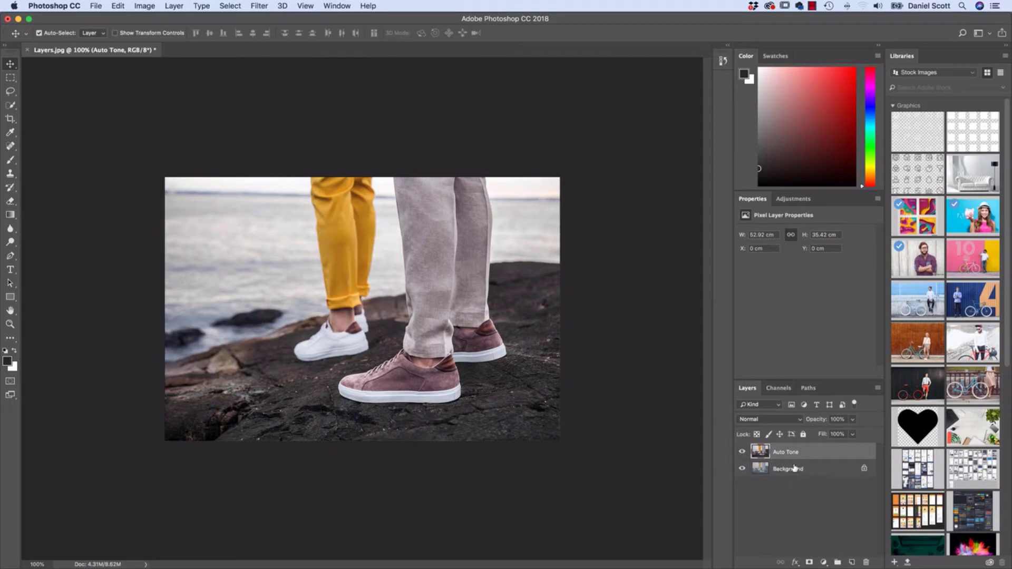
- Hide the Auto Tone layer and duplicate the Background layer as "Auto Contrast"
{"action": "left_click", "coordinate": [742, 452]}
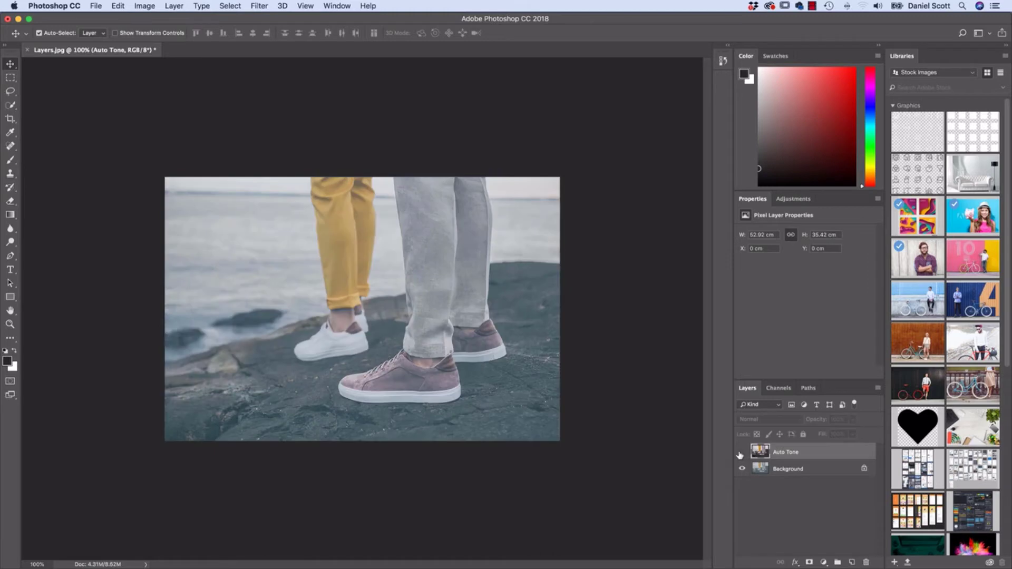
{"action": "left_click", "coordinate": [790, 470]}
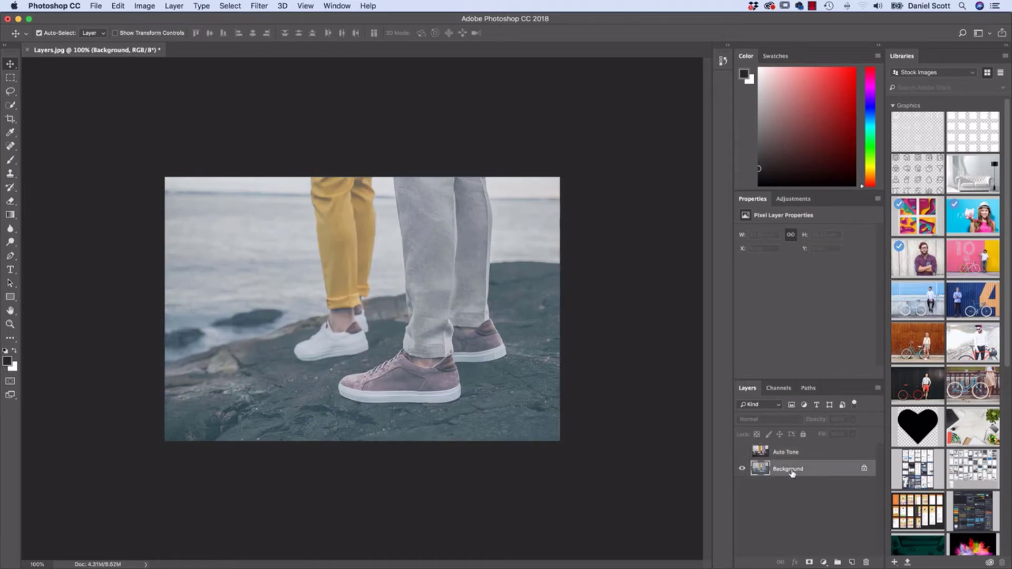
{"action": "right_click", "coordinate": [793, 472]}
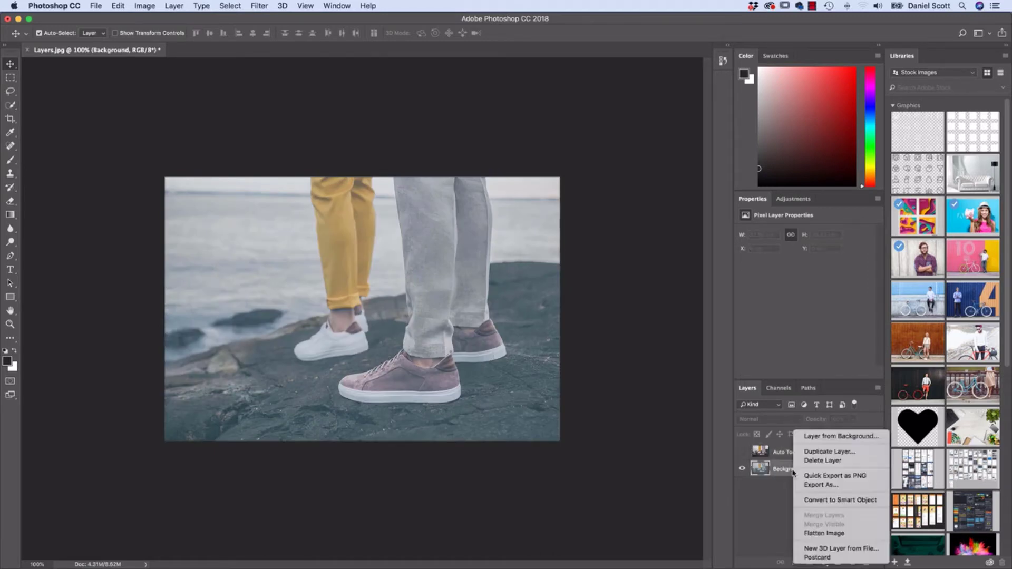
{"action": "left_click", "coordinate": [818, 452]}
{"action": "type", "text": "Auto Contr"}
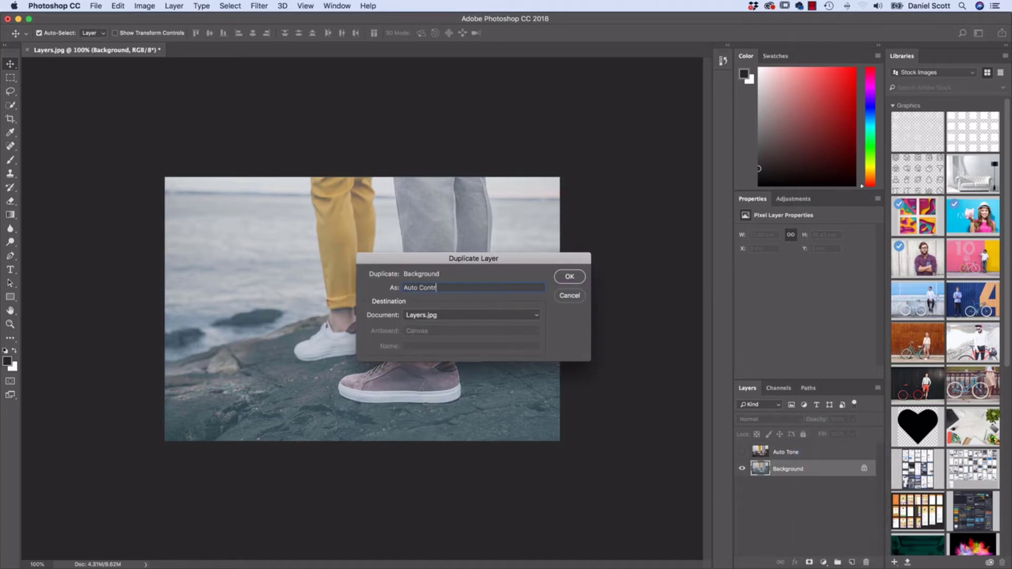
{"action": "key", "text": "Return"}
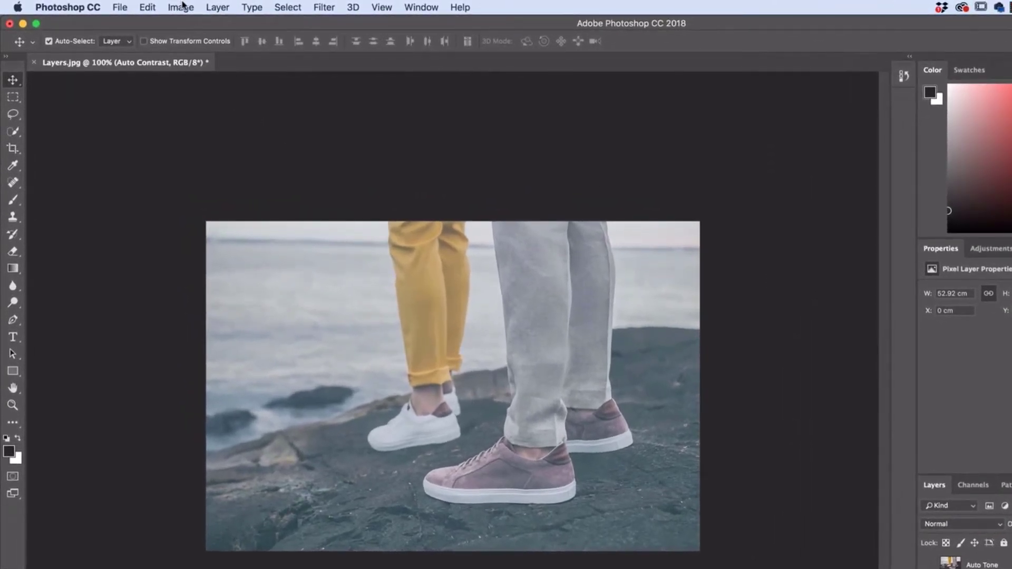
- Apply the Auto Contrast correction to the Auto Contrast layer and compare it with the original by toggling the layer's visibility
{"action": "left_click", "coordinate": [178, 7]}
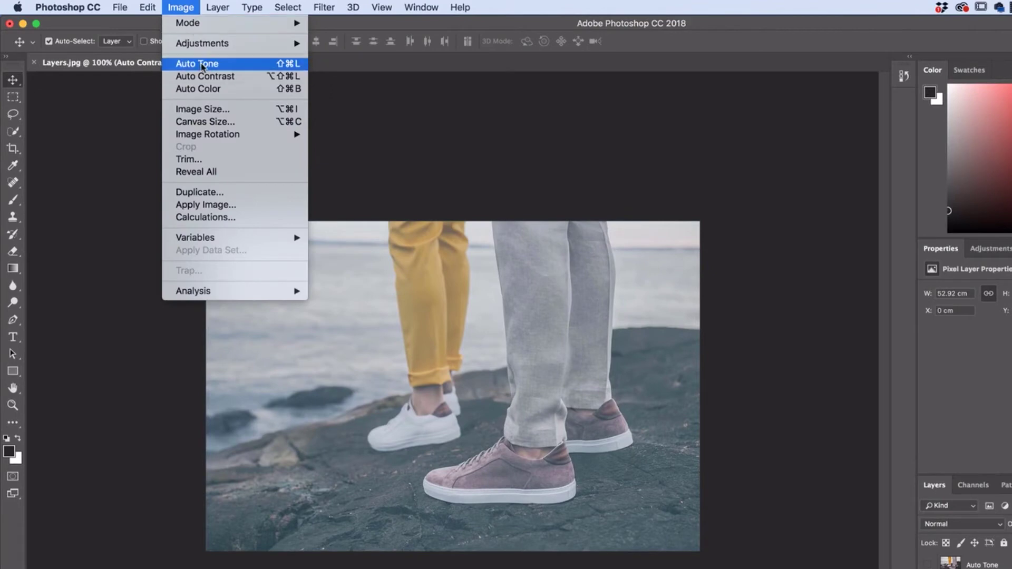
{"action": "left_click", "coordinate": [206, 78]}
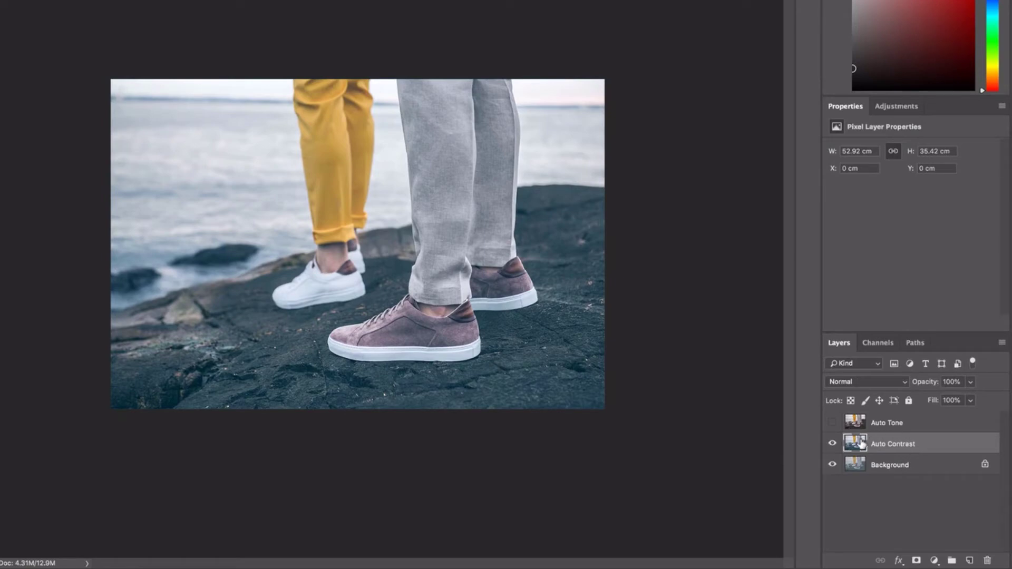
{"action": "left_click", "coordinate": [833, 445]}
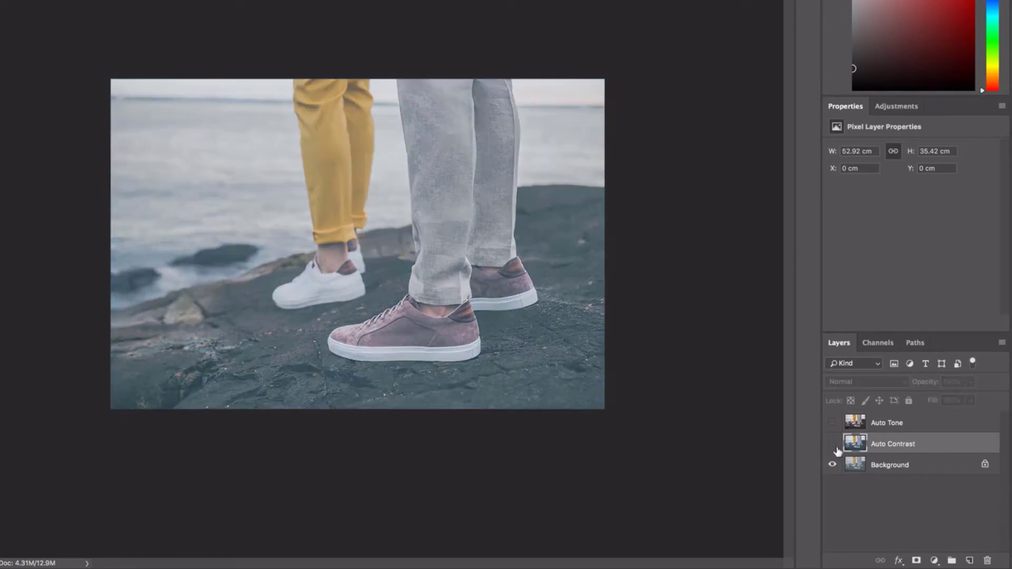
{"action": "left_click", "coordinate": [833, 446]}
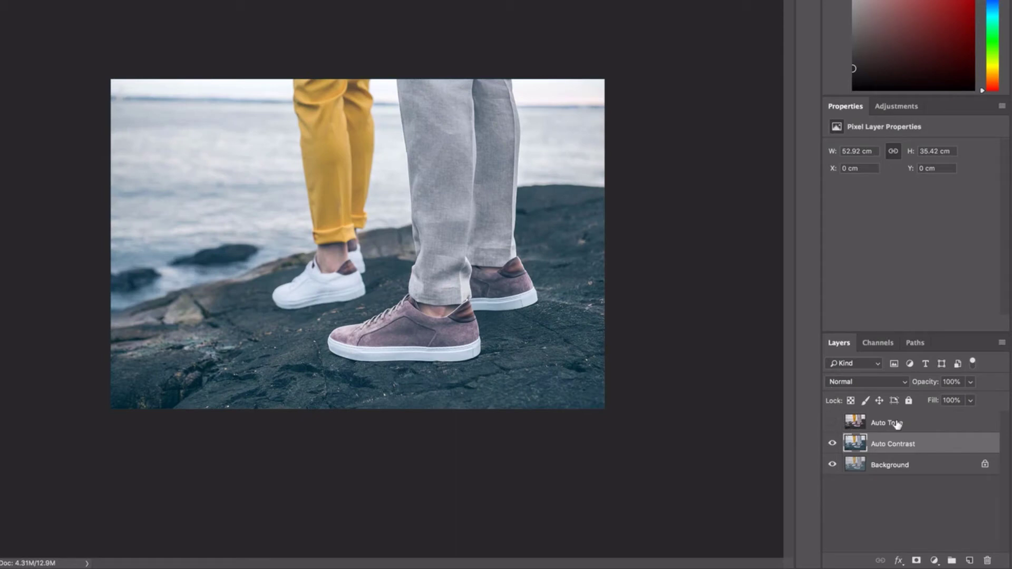
{"action": "left_click", "coordinate": [832, 444]}
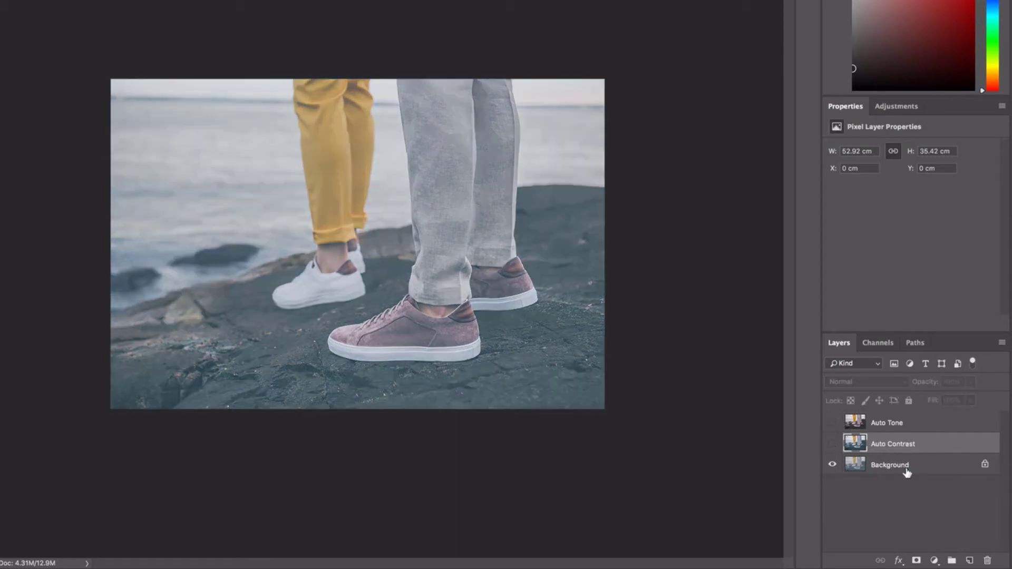
{"action": "left_click", "coordinate": [833, 444]}
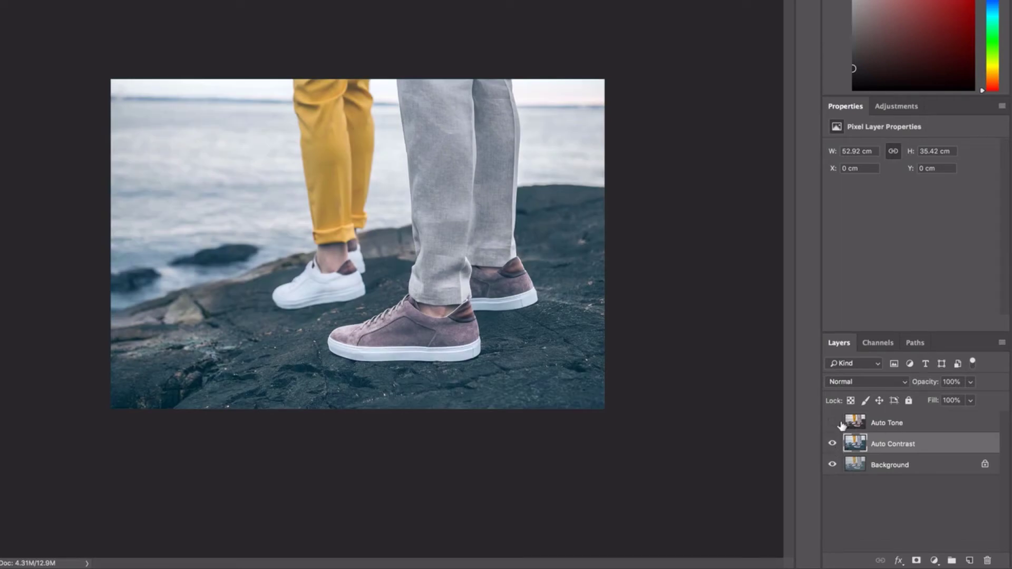
- Compare the Auto Tone and Auto Contrast versions by toggling the visibility of the Auto Tone layer
{"action": "left_click", "coordinate": [832, 424]}
{"action": "left_click", "coordinate": [833, 424]}
{"action": "left_click", "coordinate": [832, 423]}
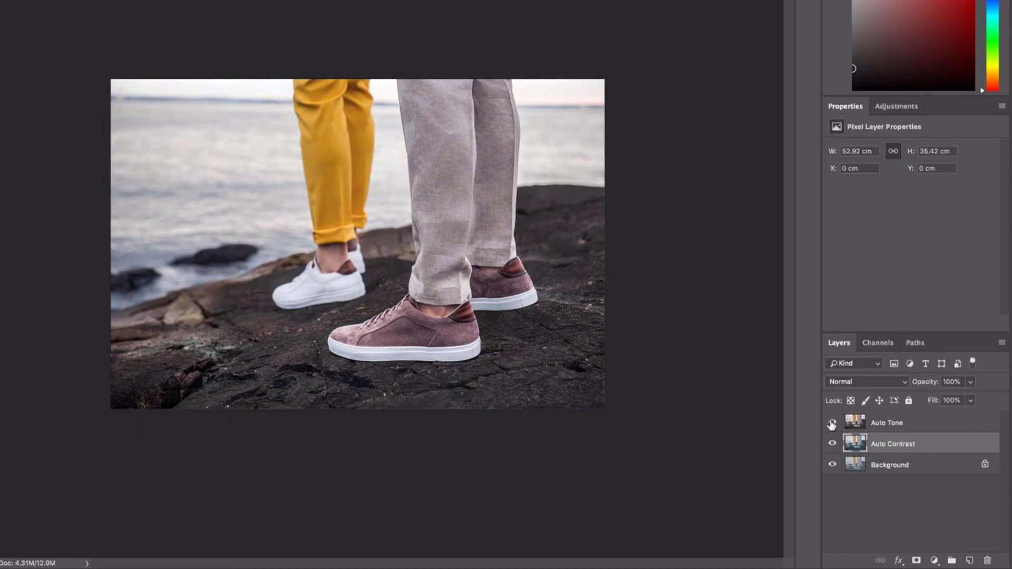
{"action": "left_click", "coordinate": [833, 424]}
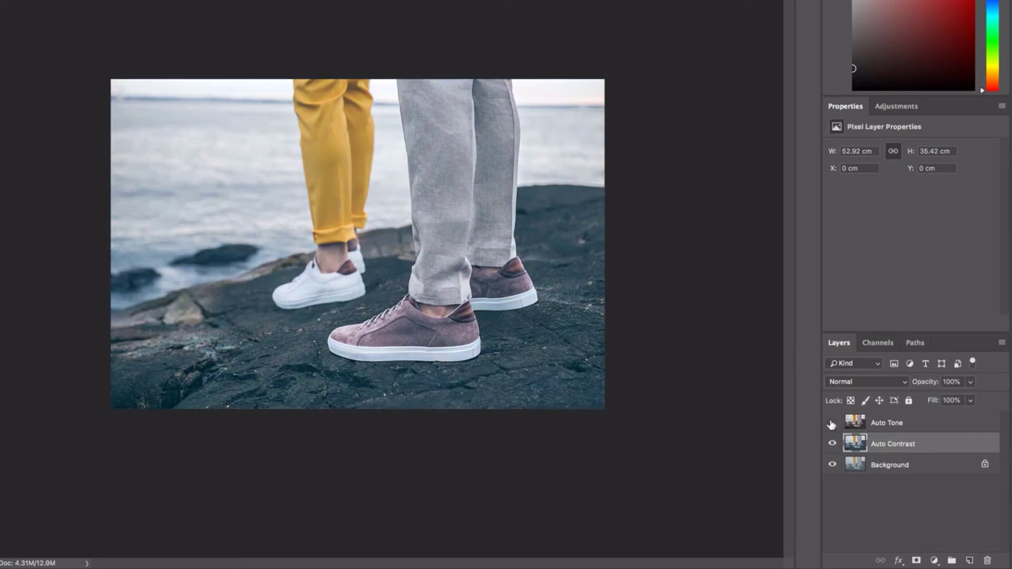
{"action": "left_click", "coordinate": [831, 424]}
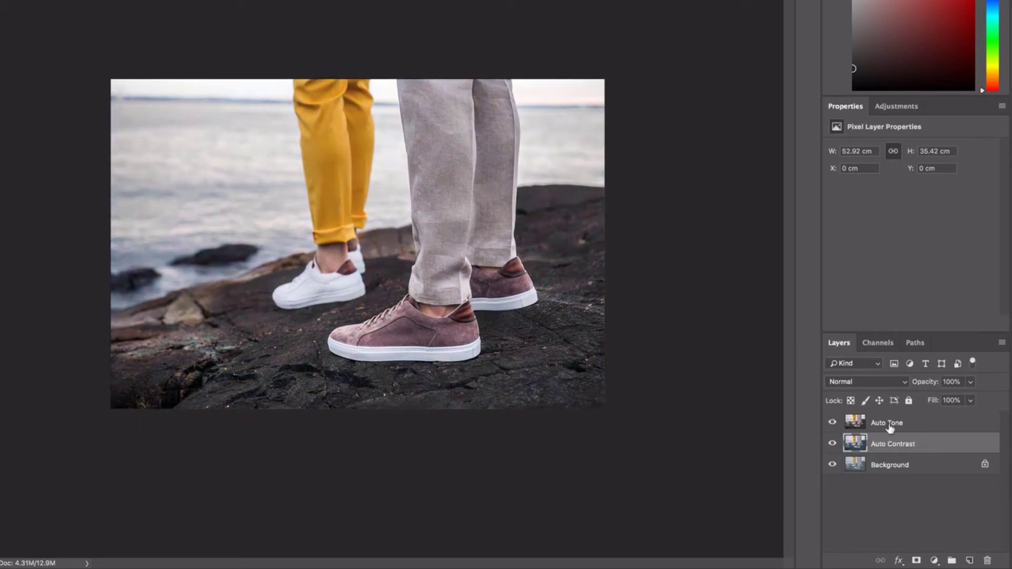
- Hide the Auto Tone and Auto Contrast layers and duplicate the Background layer as "Auto Color"
{"action": "left_click", "coordinate": [832, 424]}
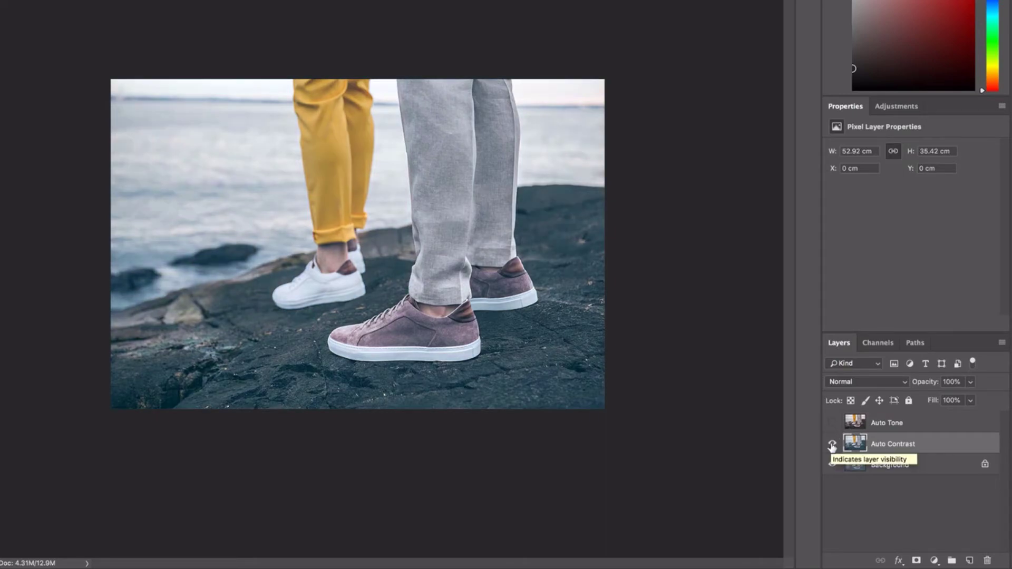
{"action": "left_click", "coordinate": [832, 445]}
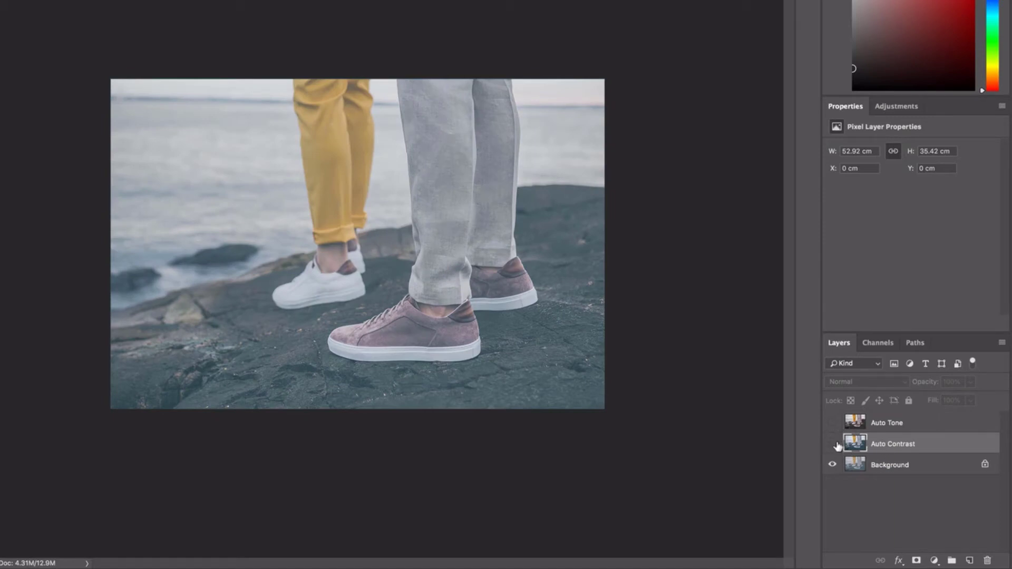
{"action": "left_click", "coordinate": [872, 468]}
{"action": "right_click", "coordinate": [890, 467]}
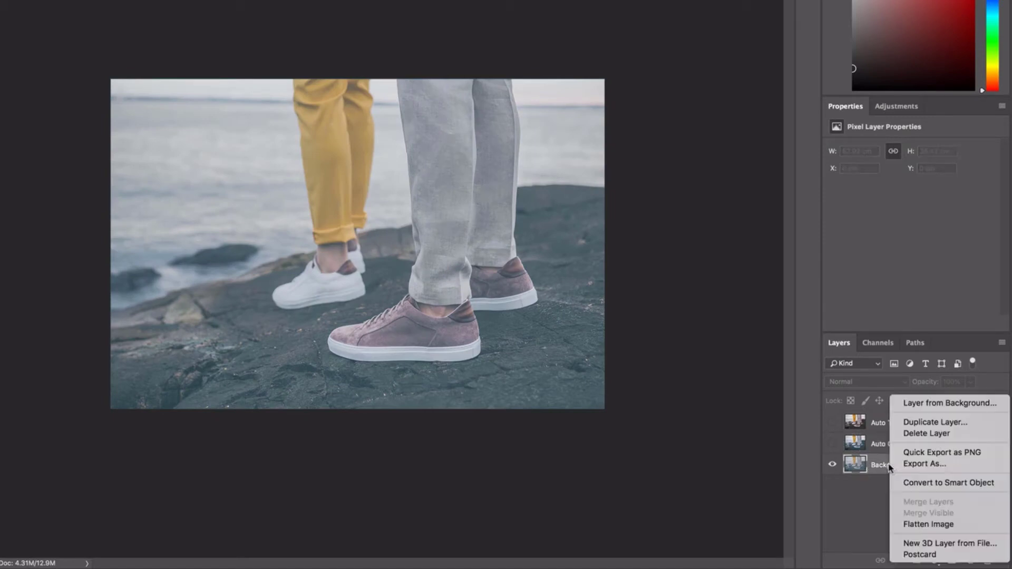
{"action": "left_click", "coordinate": [927, 426]}
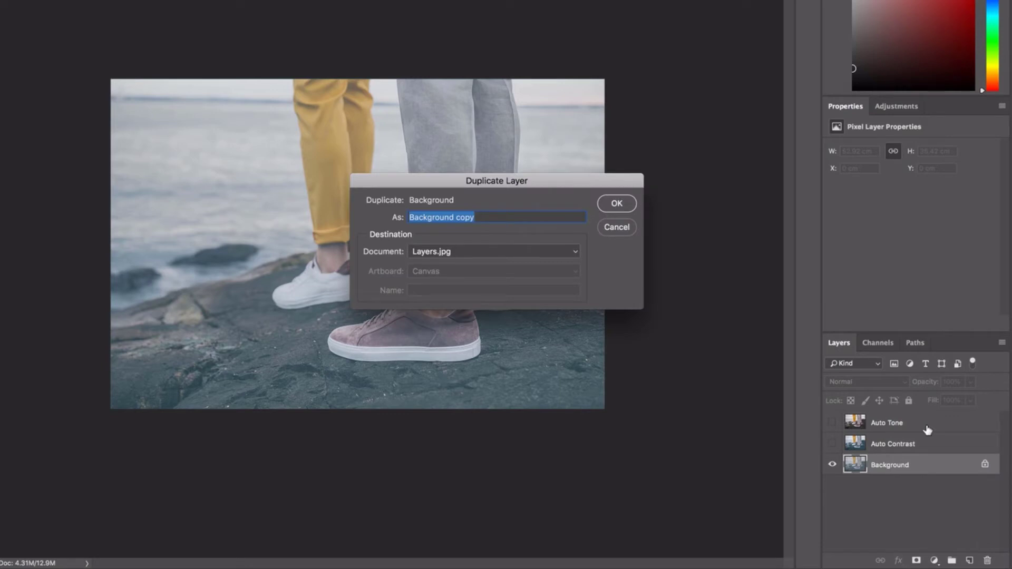
{"action": "type", "text": "A"}
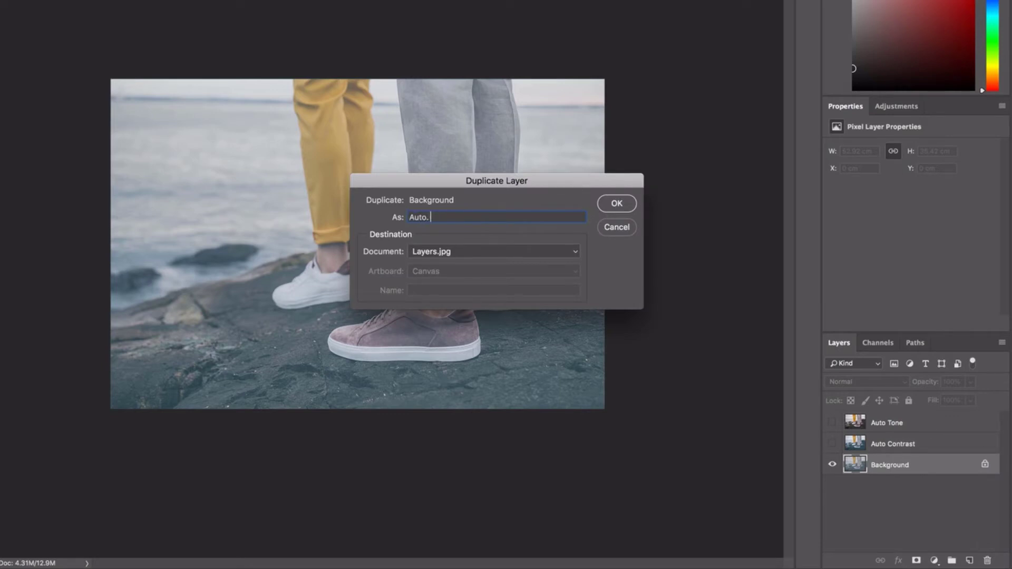
{"action": "type", "text": "uto Color"}
{"action": "left_click", "coordinate": [619, 205]}
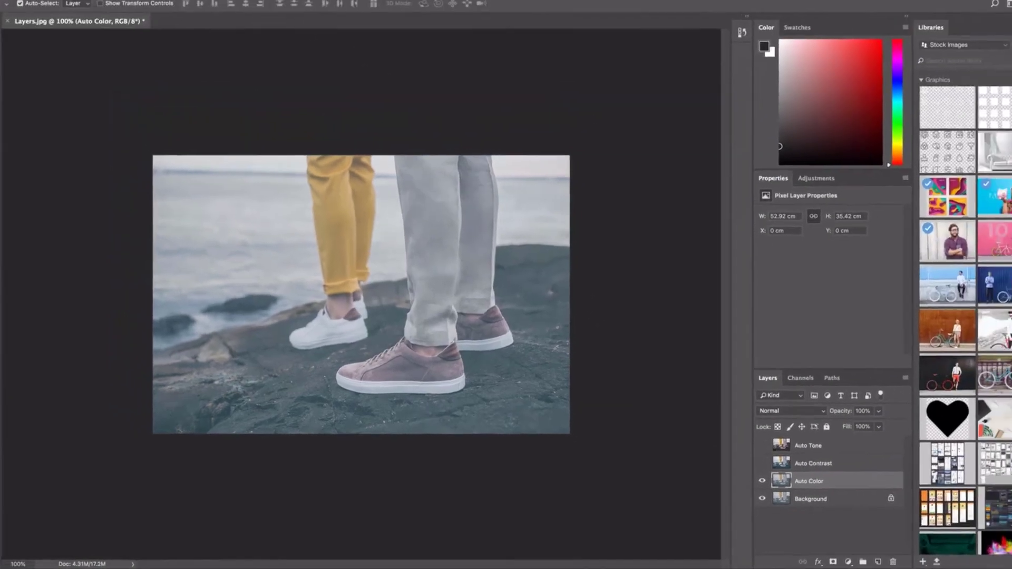
- Apply the Auto Color correction to the Auto Color layer and compare it with the Auto Contrast and Auto Tone versions by toggling their visibility
{"action": "left_click", "coordinate": [144, 5]}
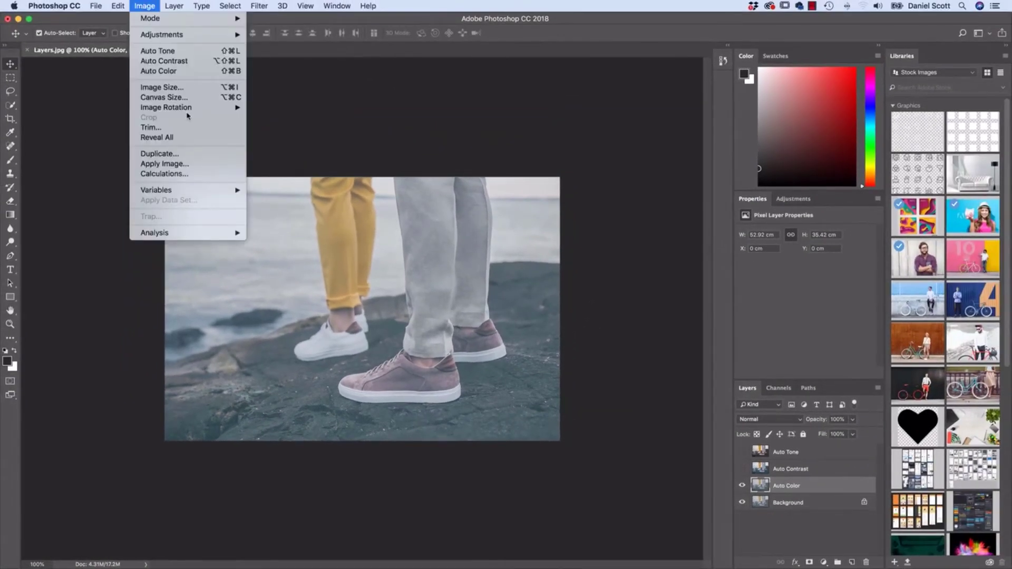
{"action": "left_click", "coordinate": [178, 71]}
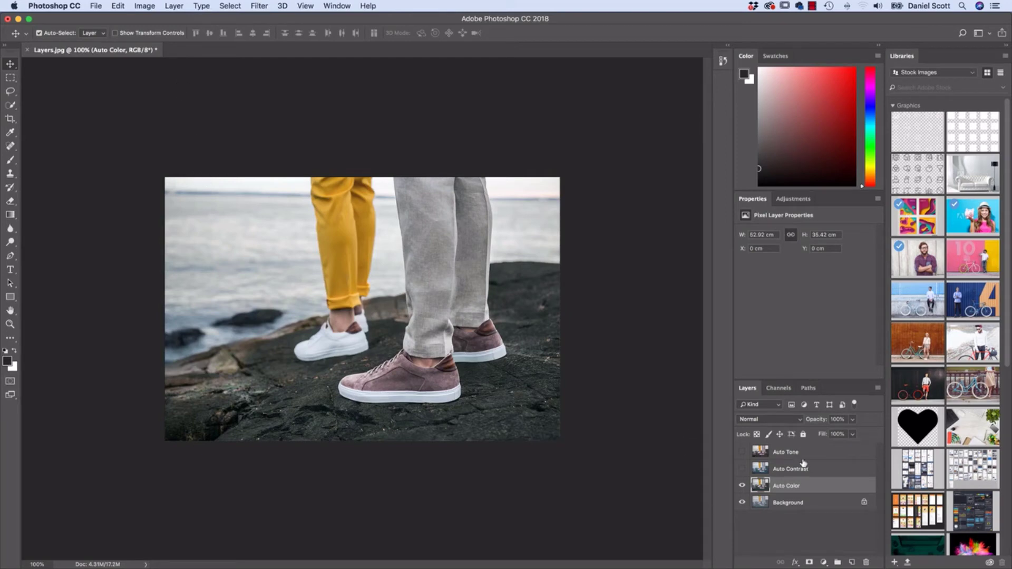
{"action": "left_click", "coordinate": [740, 454]}
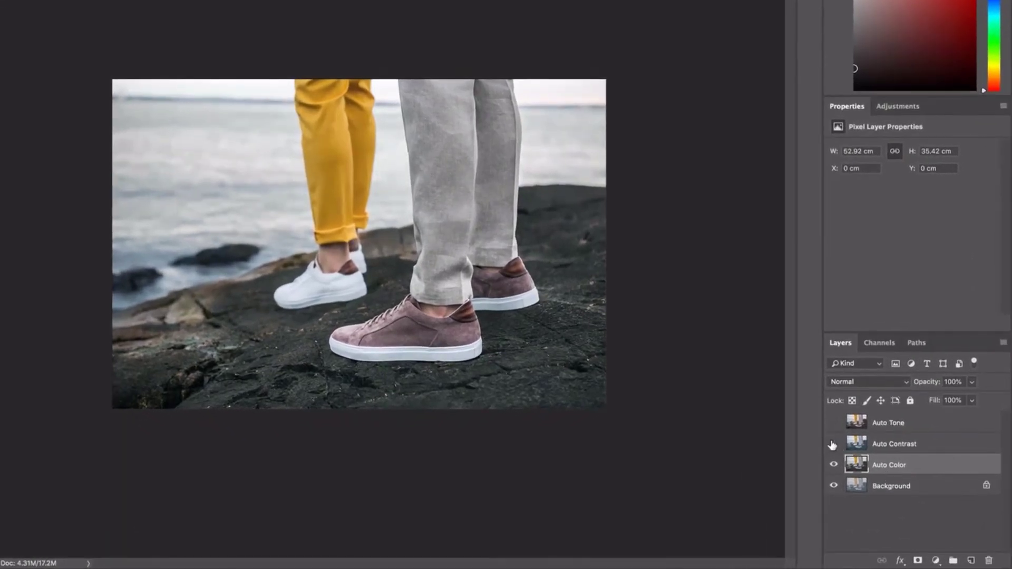
{"action": "left_click", "coordinate": [832, 445]}
{"action": "left_click", "coordinate": [834, 424]}
{"action": "left_click", "coordinate": [833, 423]}
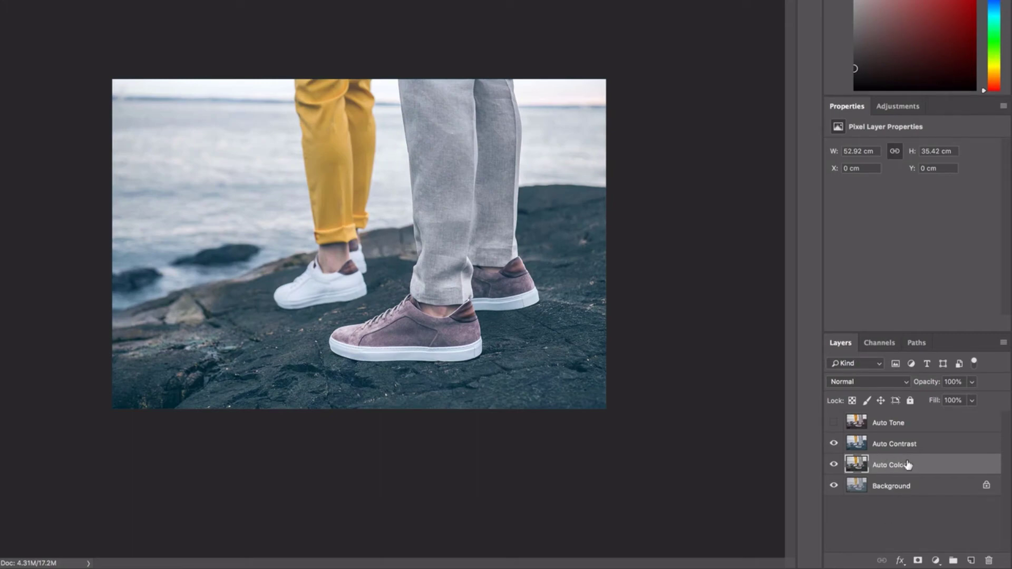
- Examine how layer stacking affects the image by toggling the Auto Color and Background layers' visibility beneath the visible Auto Contrast layer
{"action": "left_click", "coordinate": [834, 466]}
{"action": "left_click", "coordinate": [834, 467]}
{"action": "left_click", "coordinate": [833, 467]}
{"action": "left_click", "coordinate": [834, 467]}
{"action": "left_click", "coordinate": [834, 467]}
{"action": "left_click", "coordinate": [833, 467]}
{"action": "left_click", "coordinate": [829, 467]}
{"action": "left_click", "coordinate": [829, 467]}
{"action": "left_click", "coordinate": [833, 466]}
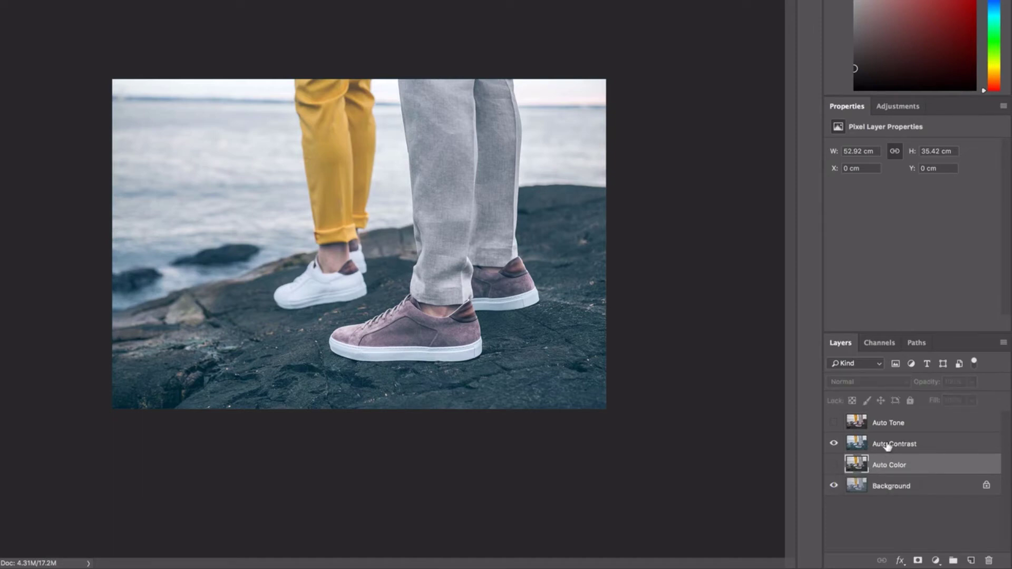
{"action": "left_click", "coordinate": [834, 466]}
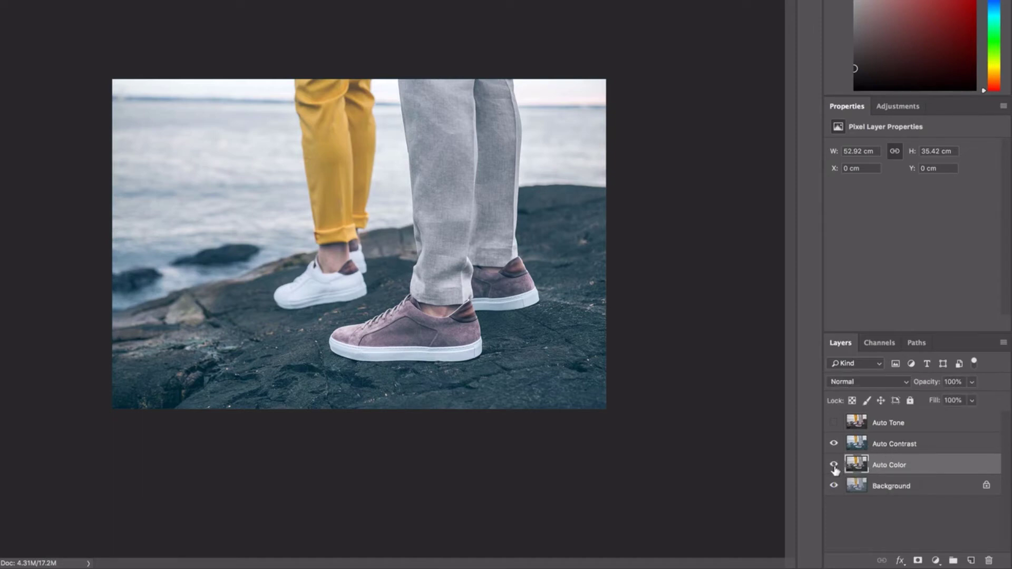
{"action": "left_click_drag", "start_coordinate": [834, 466], "coordinate": [833, 483]}
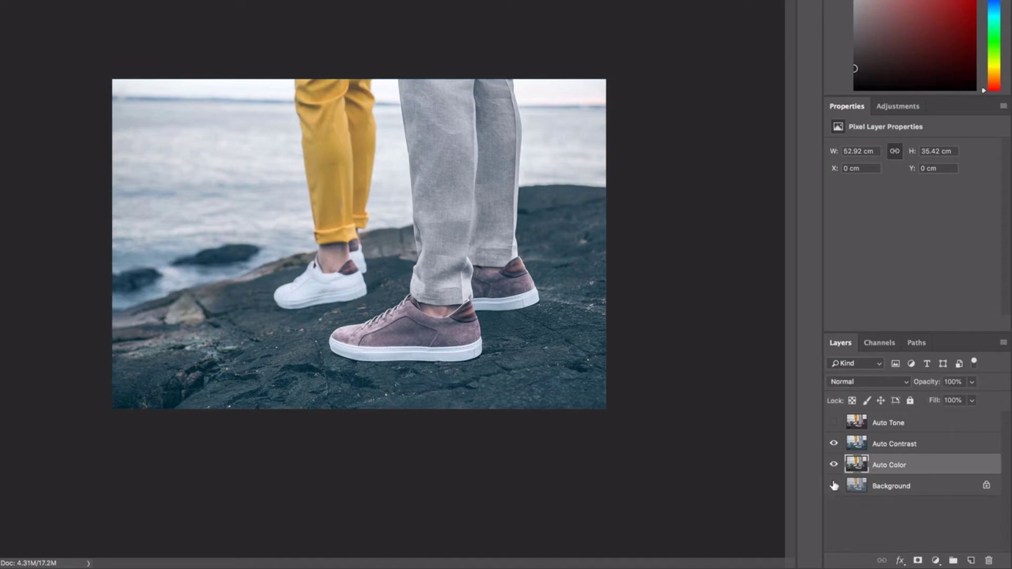
- Make the Auto Tone layer visible and select it
{"action": "left_click", "coordinate": [908, 445]}
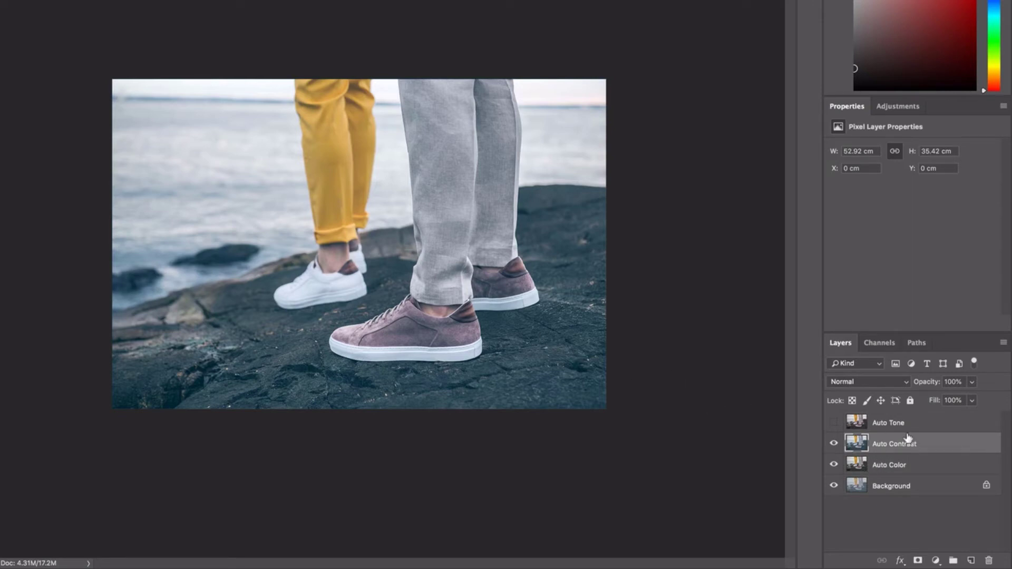
{"action": "left_click", "coordinate": [835, 423]}
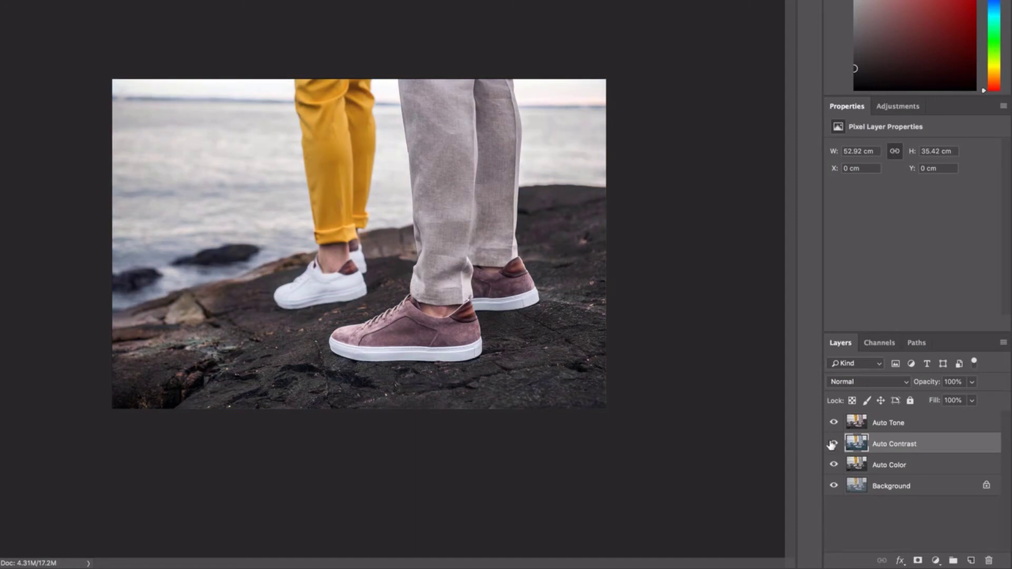
{"action": "left_click", "coordinate": [889, 427]}
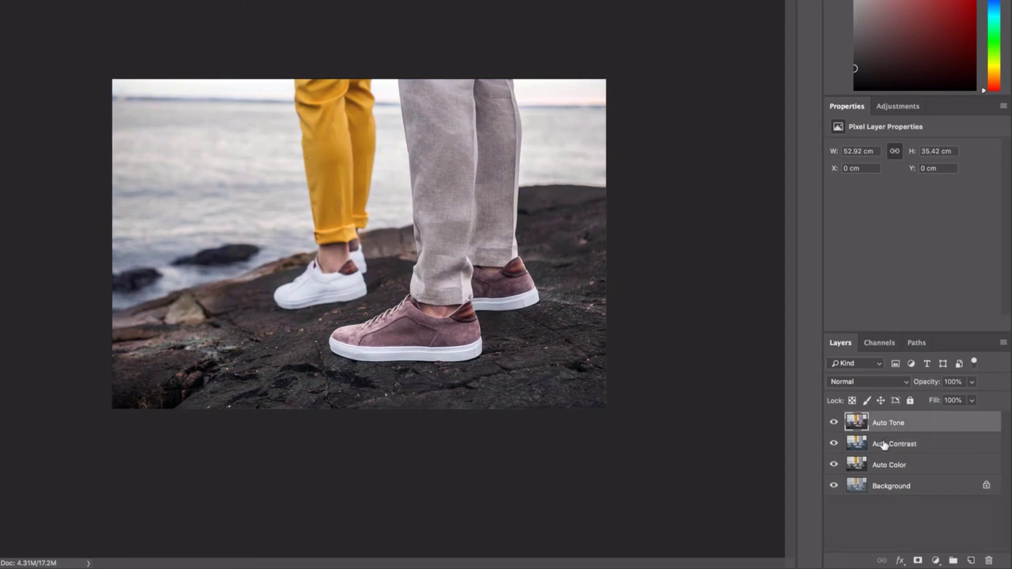
- Move the Auto Color layer to the top of the stack and restore the order Auto Tone, Auto Contrast, Auto Color
{"action": "left_click", "coordinate": [900, 472]}
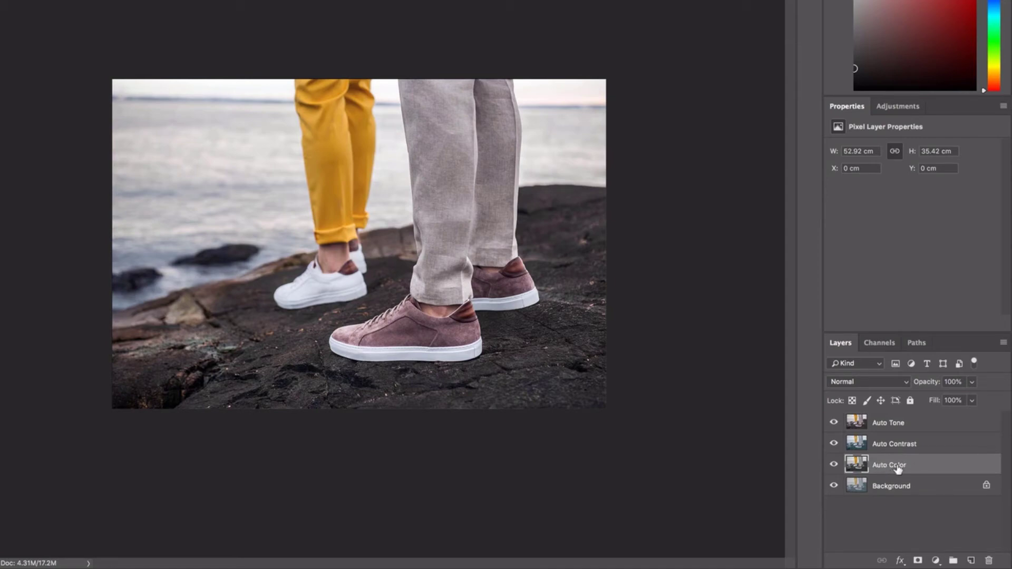
{"action": "left_click_drag", "start_coordinate": [897, 469], "coordinate": [892, 438]}
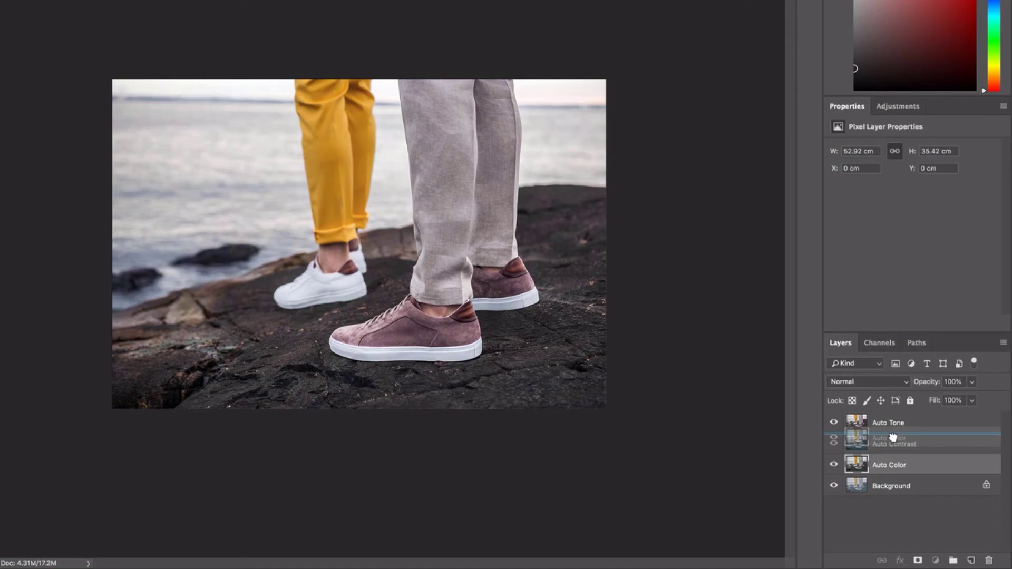
{"action": "left_click_drag", "start_coordinate": [893, 437], "coordinate": [884, 417]}
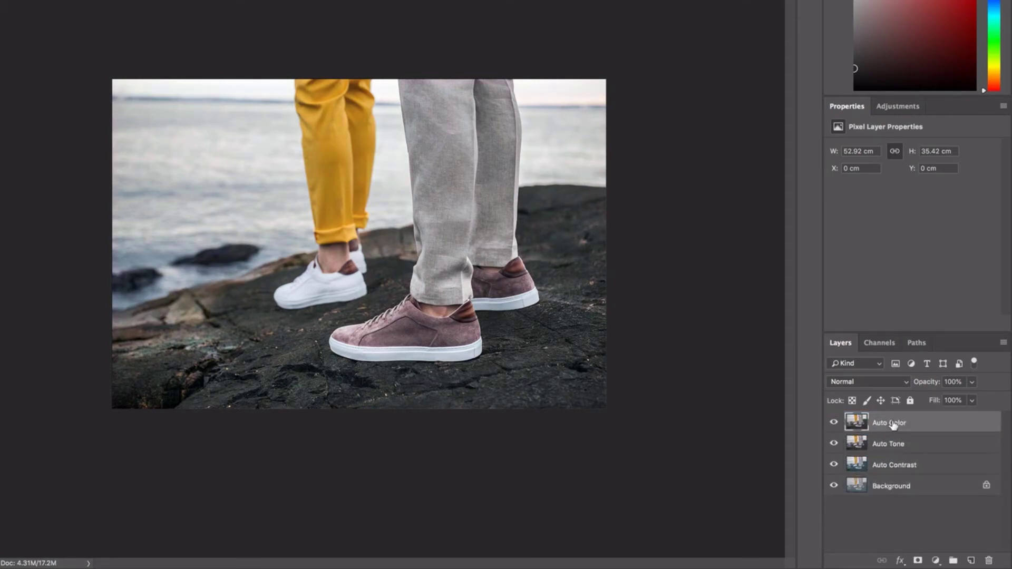
{"action": "left_click_drag", "start_coordinate": [891, 445], "coordinate": [892, 418]}
{"action": "left_click_drag", "start_coordinate": [892, 466], "coordinate": [894, 445]}
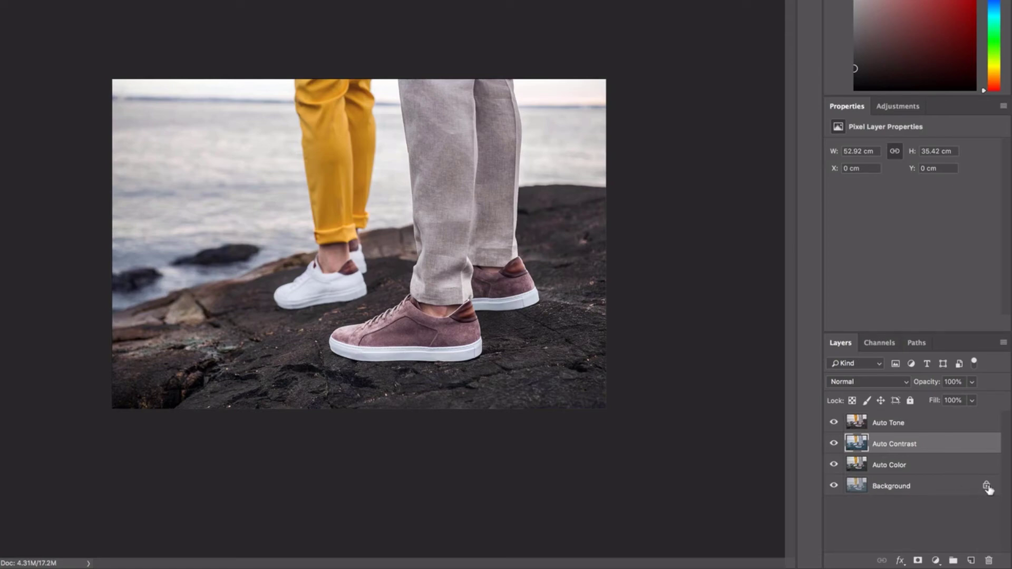
{"action": "mouse_move", "coordinate": [893, 491]}
{"action": "left_mouse_down"}
{"action": "mouse_move", "coordinate": [897, 461]}
{"action": "mouse_move", "coordinate": [900, 494]}
{"action": "left_mouse_up"}
{"action": "double_click", "coordinate": [899, 490]}
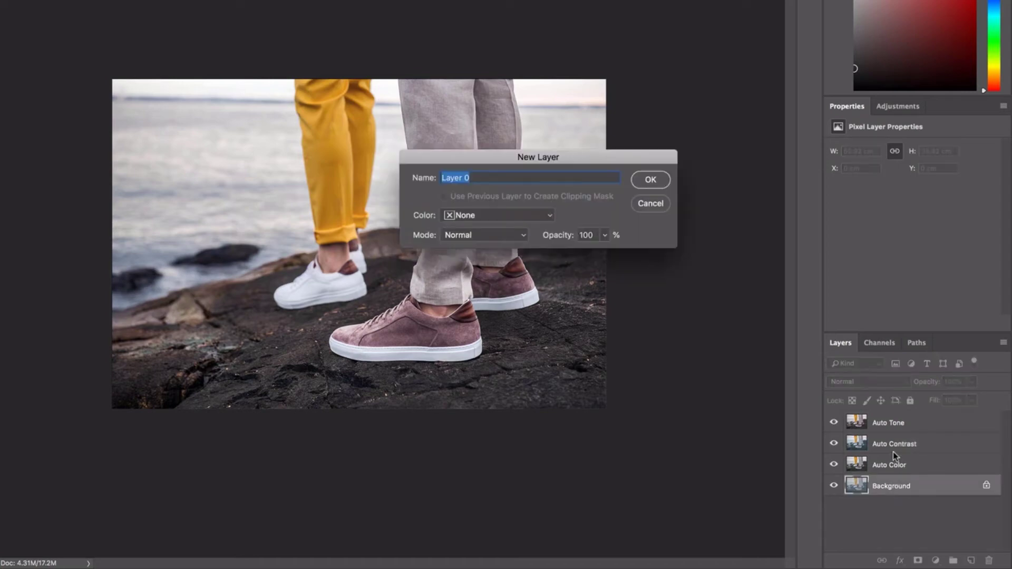
{"action": "left_click", "coordinate": [651, 204]}
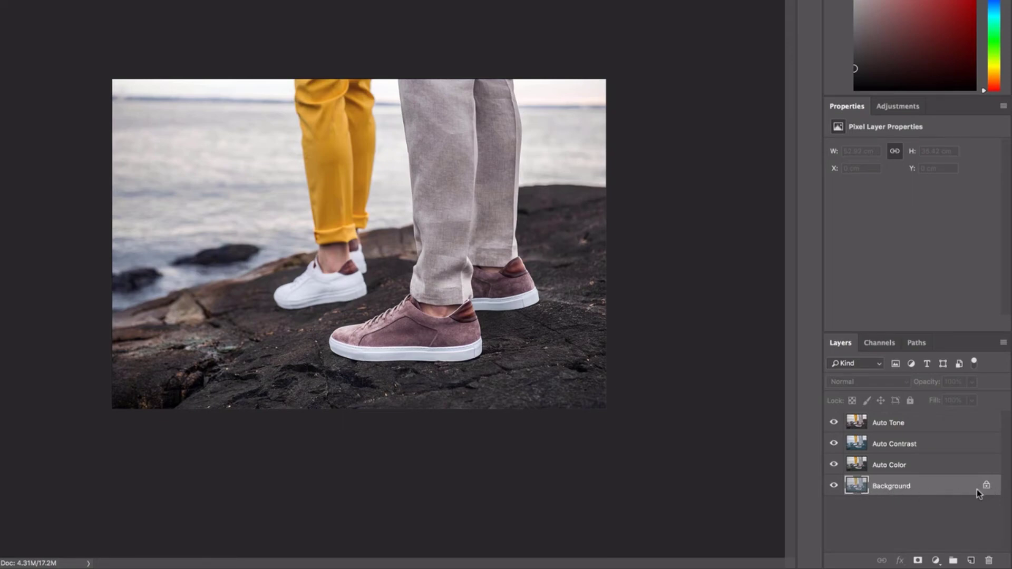
- Convert the locked Background into a regular layer named "Original" and move it to the top of the layer stack
{"action": "double_click", "coordinate": [886, 487]}
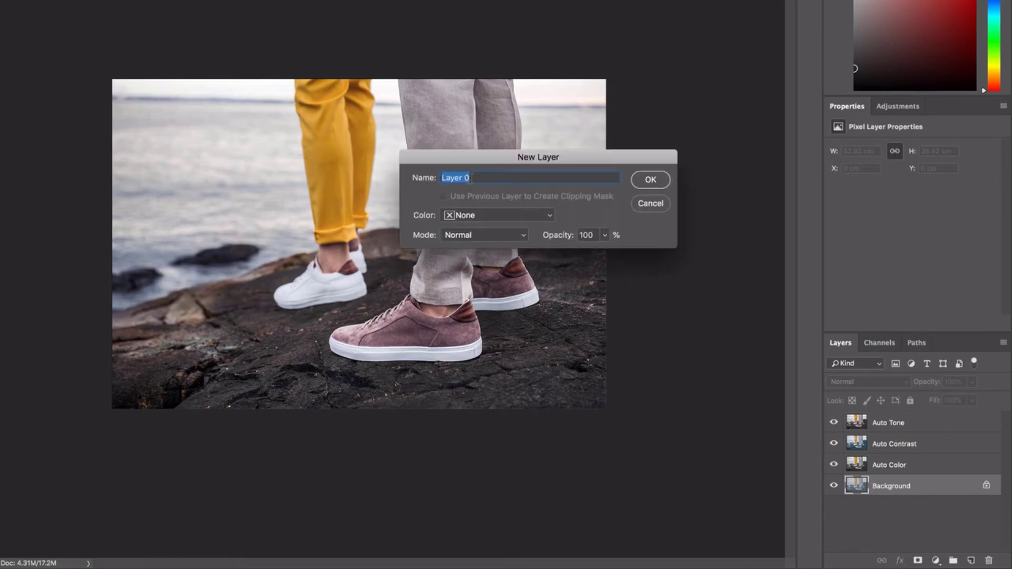
{"action": "type", "text": "Original"}
{"action": "key", "text": "Return"}
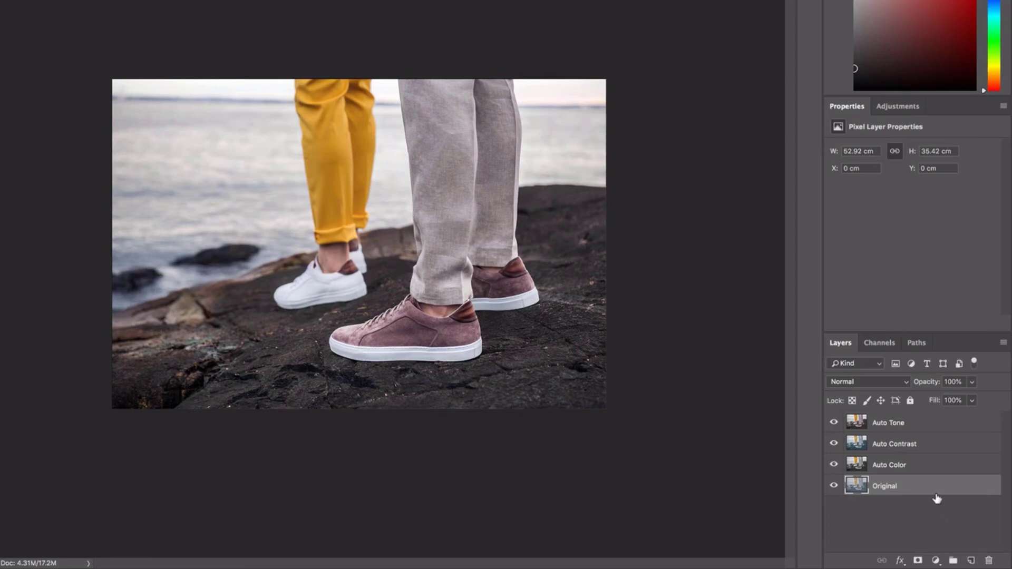
{"action": "left_click_drag", "start_coordinate": [879, 492], "coordinate": [908, 424]}
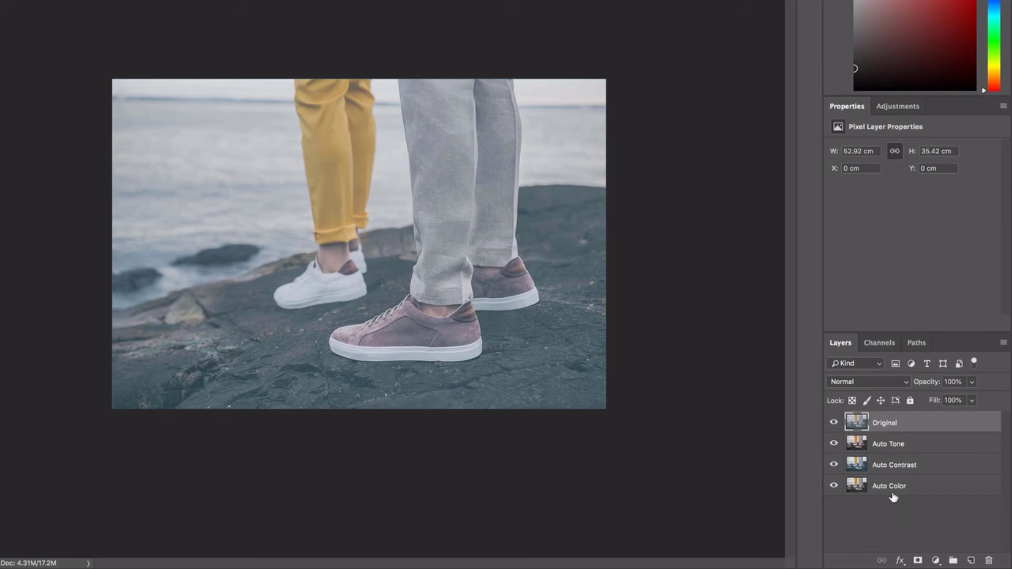
- Hide the Original layer and select the Auto Color layer
{"action": "left_click", "coordinate": [834, 423]}
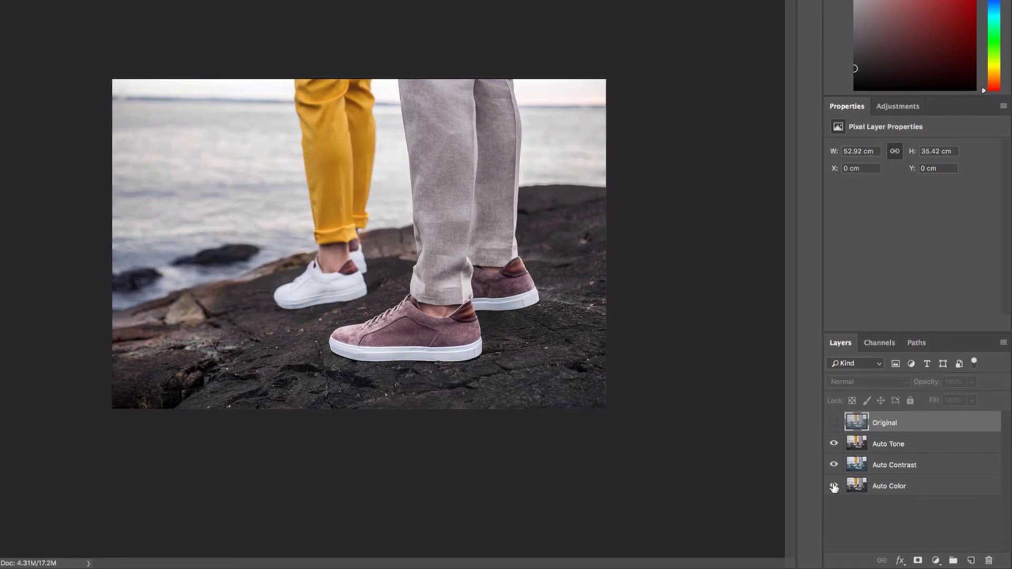
{"action": "left_click", "coordinate": [886, 447]}
{"action": "left_click", "coordinate": [895, 468]}
{"action": "left_click", "coordinate": [896, 484]}
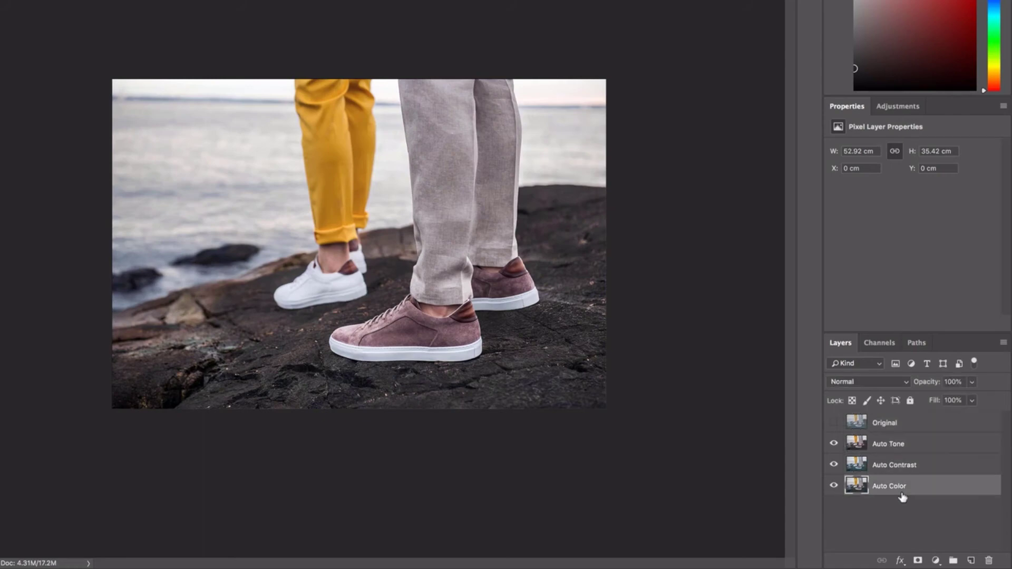
- Compare the Auto Tone layer with the Auto Contrast layer beneath it by toggling the Auto Tone layer's visibility
{"action": "left_click", "coordinate": [834, 444]}
{"action": "left_click", "coordinate": [834, 444]}
{"action": "left_click", "coordinate": [919, 448]}
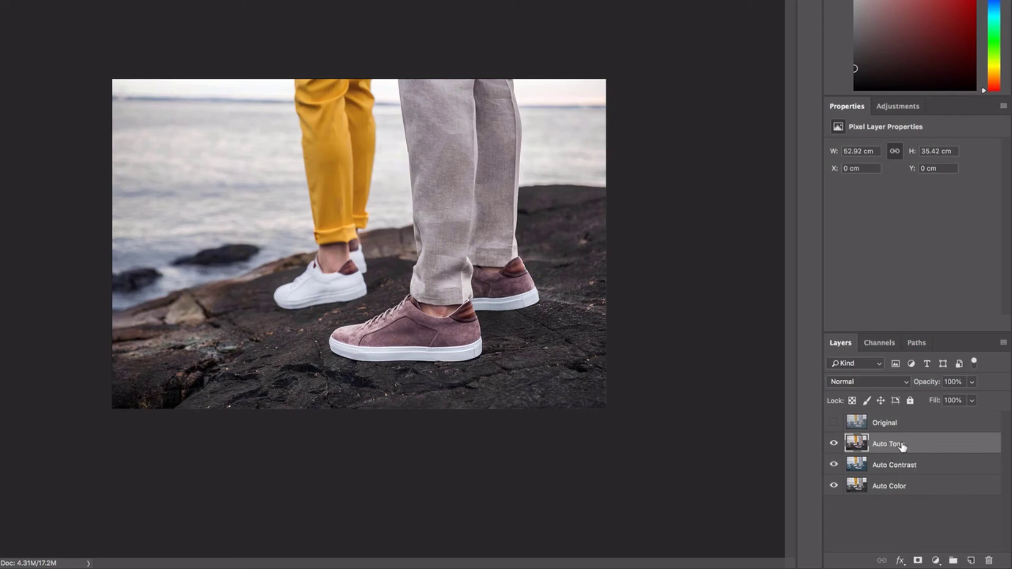
{"action": "left_click", "coordinate": [833, 444]}
{"action": "left_click", "coordinate": [876, 465]}
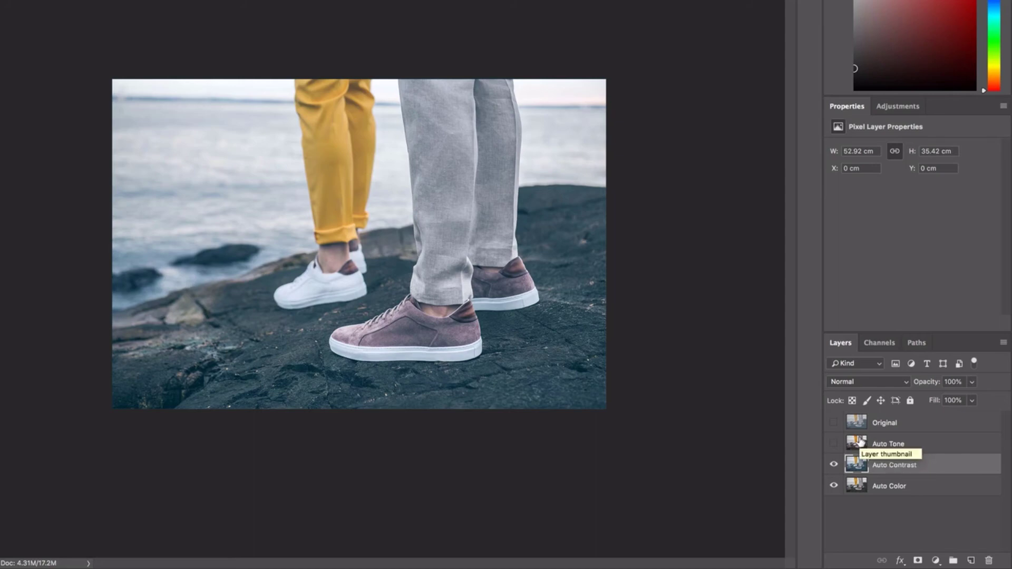
{"action": "left_click", "coordinate": [834, 443]}
- Select the Auto Tone layer and apply the Auto Tone correction to it again
{"action": "left_click", "coordinate": [906, 448]}
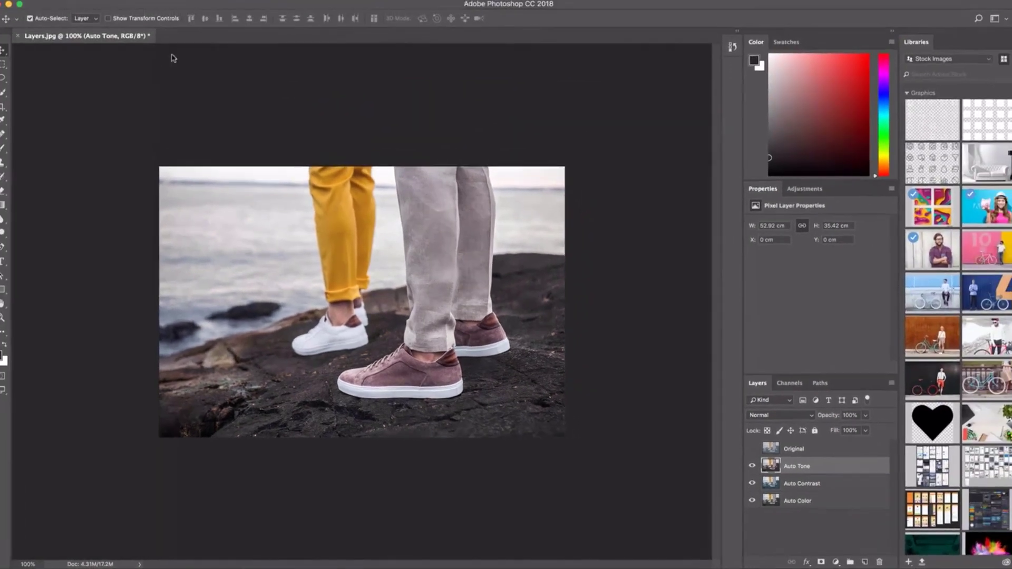
{"action": "left_click", "coordinate": [147, 7]}
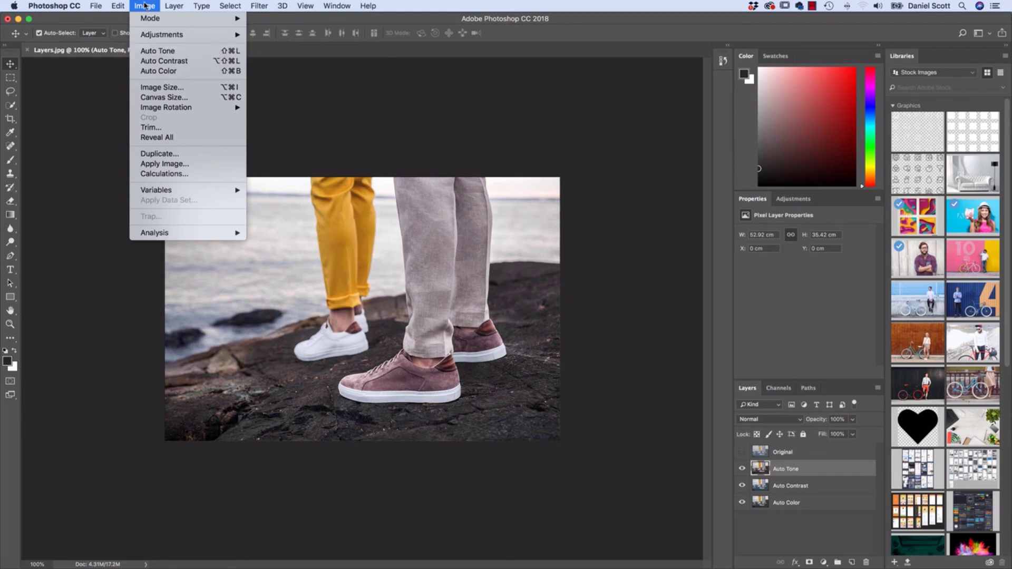
{"action": "left_click", "coordinate": [155, 53]}
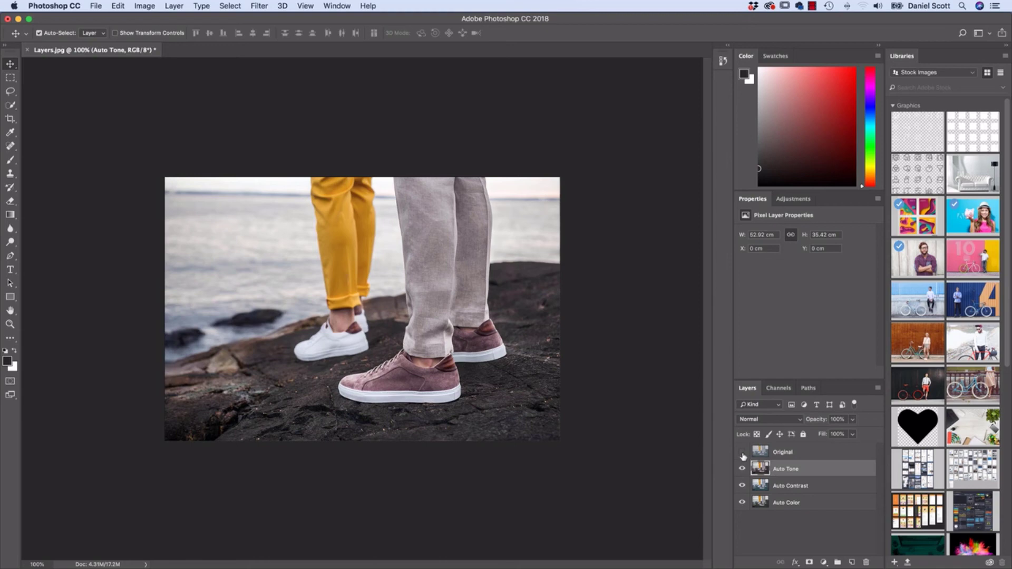
- Save the document as Layers.psd in Photoshop format in the 01 Layers folder, with Layers and the embedded color profile included
{"action": "left_click", "coordinate": [95, 5]}
{"action": "left_click", "coordinate": [127, 106]}
{"action": "left_click_drag", "start_coordinate": [717, 45], "coordinate": [536, 39]}
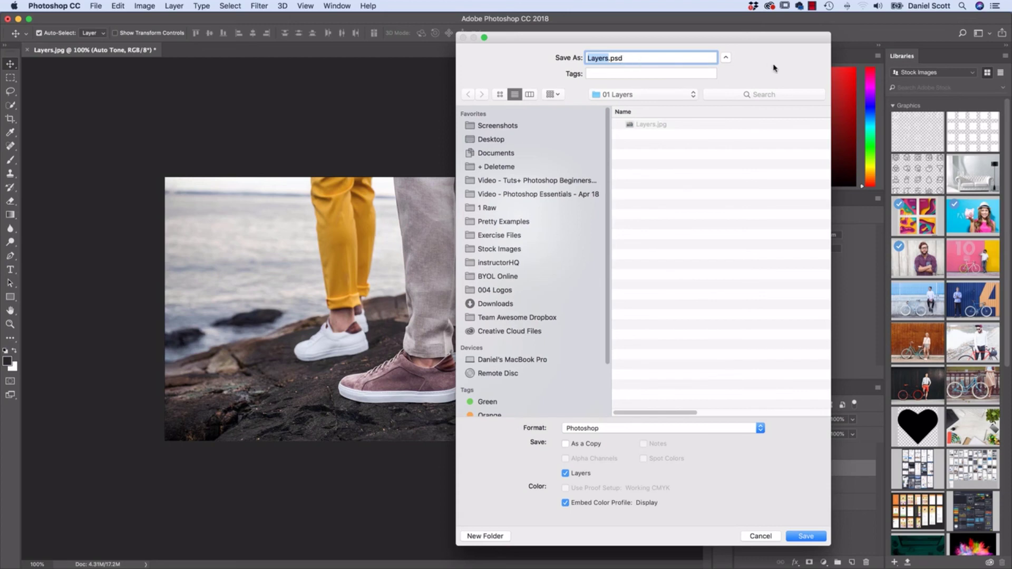
{"action": "left_click", "coordinate": [726, 58]}
{"action": "left_click_drag", "start_coordinate": [720, 36], "coordinate": [612, 38]}
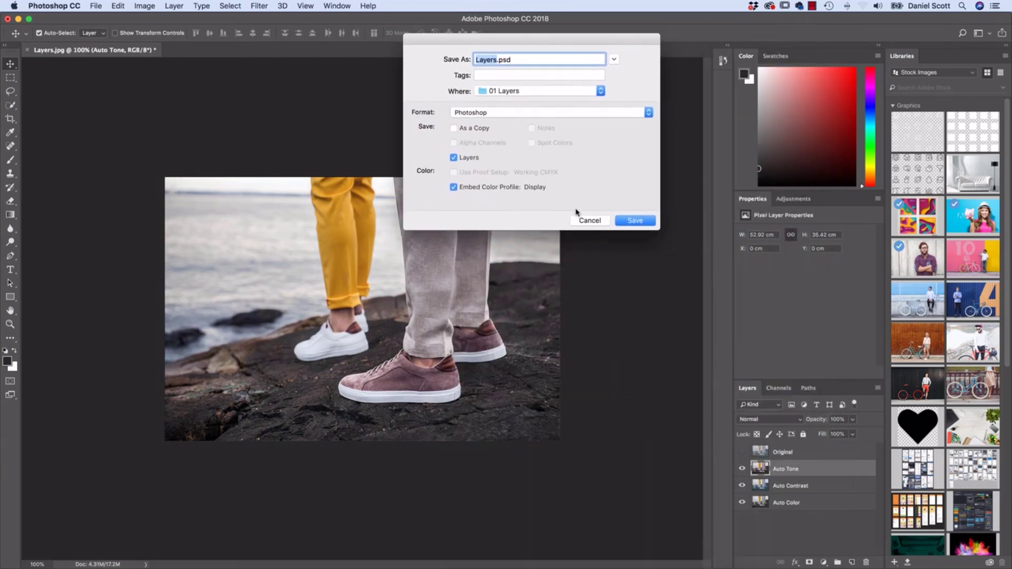
{"action": "left_click", "coordinate": [613, 60]}
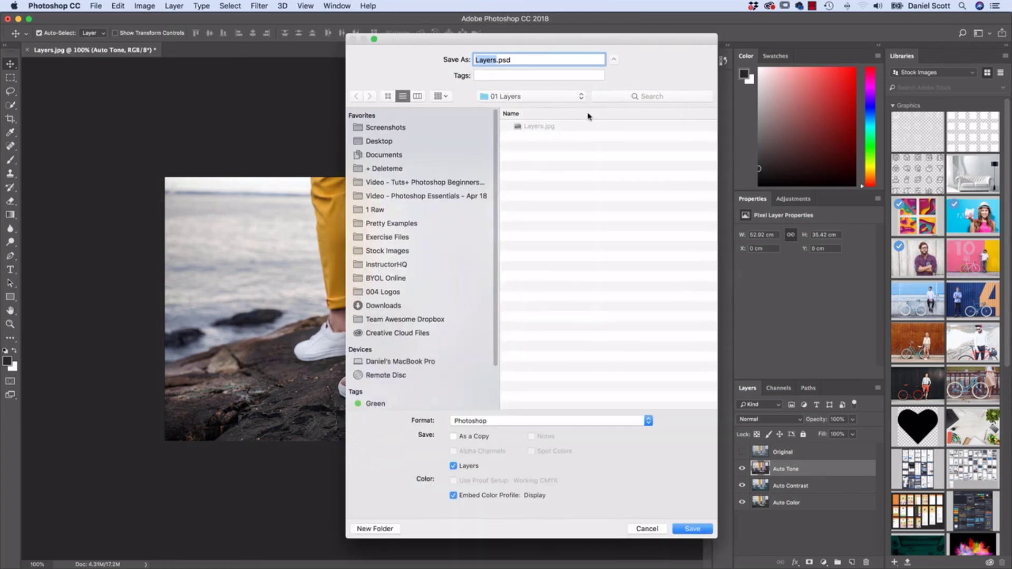
{"action": "left_click_drag", "start_coordinate": [718, 546], "coordinate": [734, 359]}
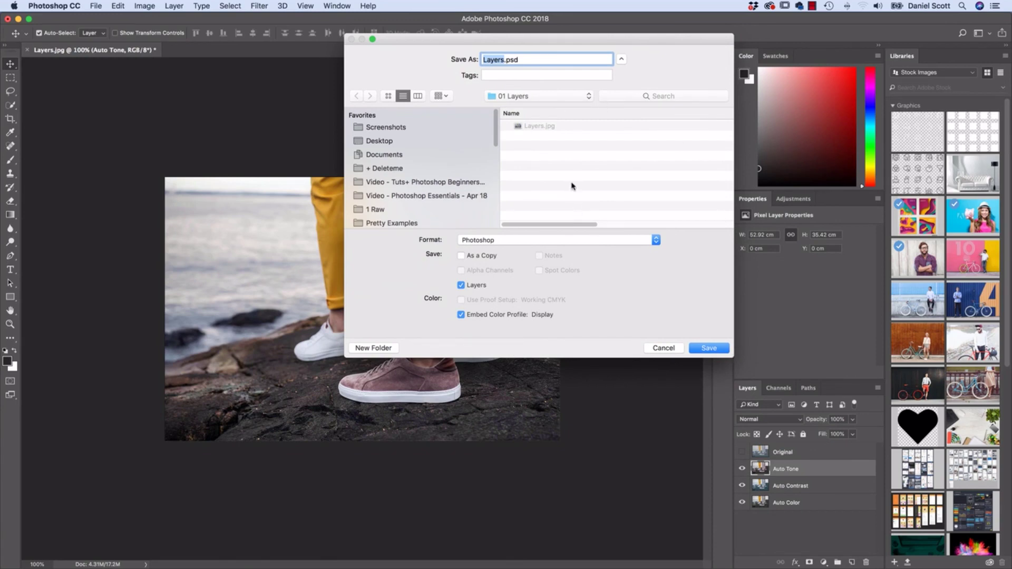
{"action": "left_click", "coordinate": [622, 59]}
{"action": "left_click", "coordinate": [622, 59]}
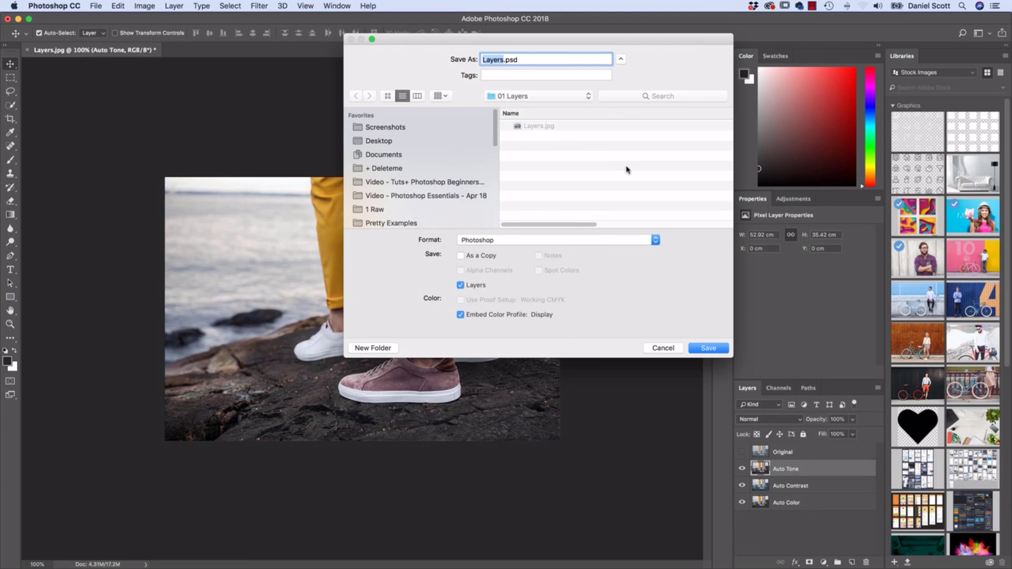
{"action": "left_click", "coordinate": [709, 349]}
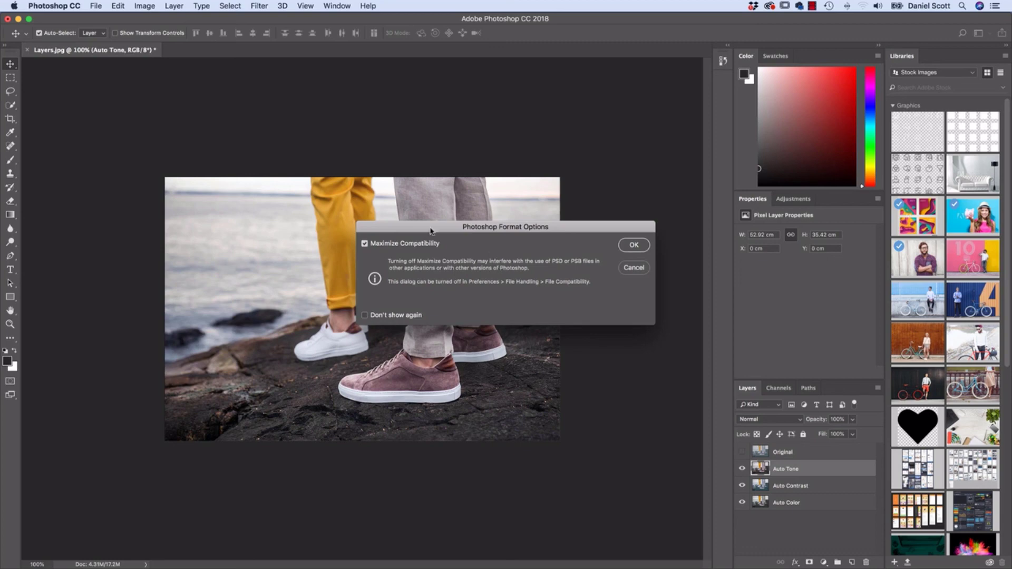
- Keep Maximize Compatibility enabled in the Photoshop format options and accept them to complete the save
{"action": "left_click", "coordinate": [365, 244]}
{"action": "left_click", "coordinate": [365, 245]}
{"action": "left_click_drag", "start_coordinate": [530, 232], "coordinate": [394, 203]}
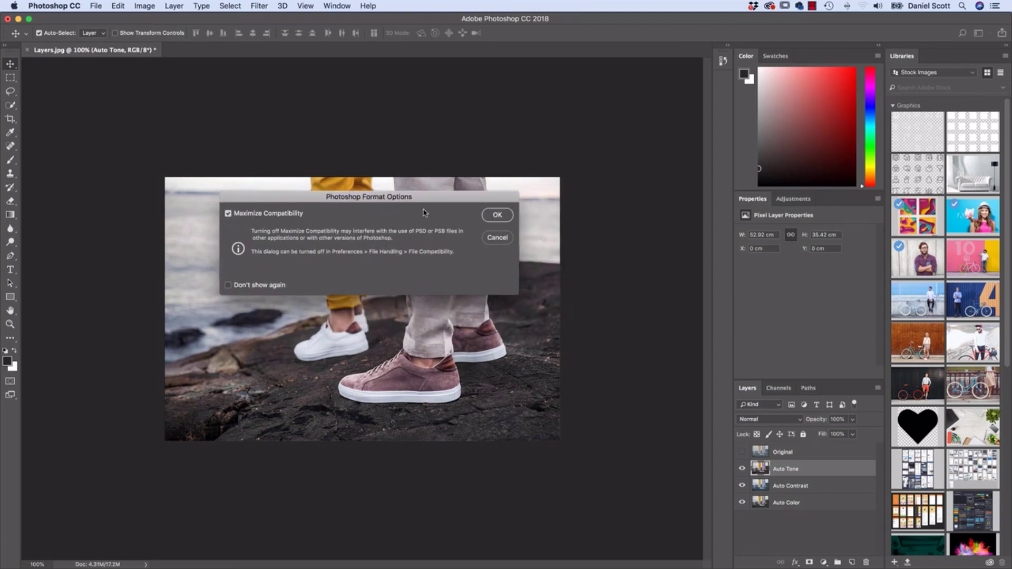
{"action": "left_click", "coordinate": [498, 216]}
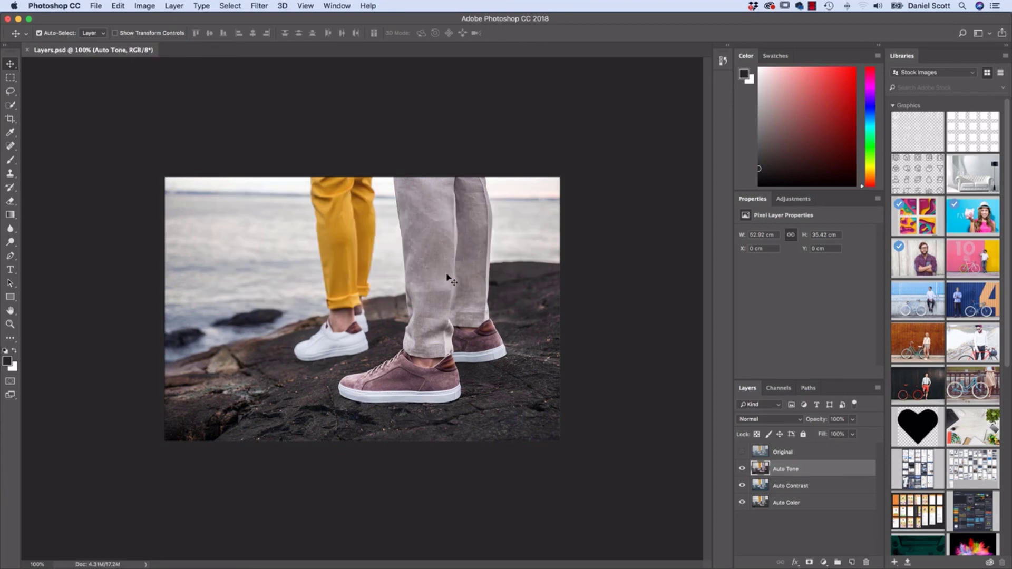
- Close the saved Layers.psd document
{"action": "left_click", "coordinate": [96, 6]}
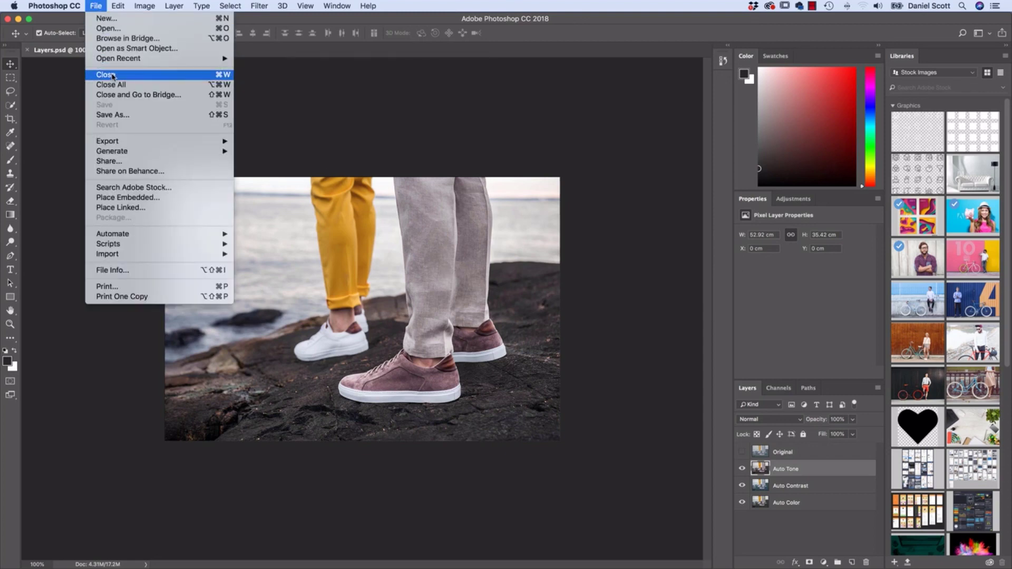